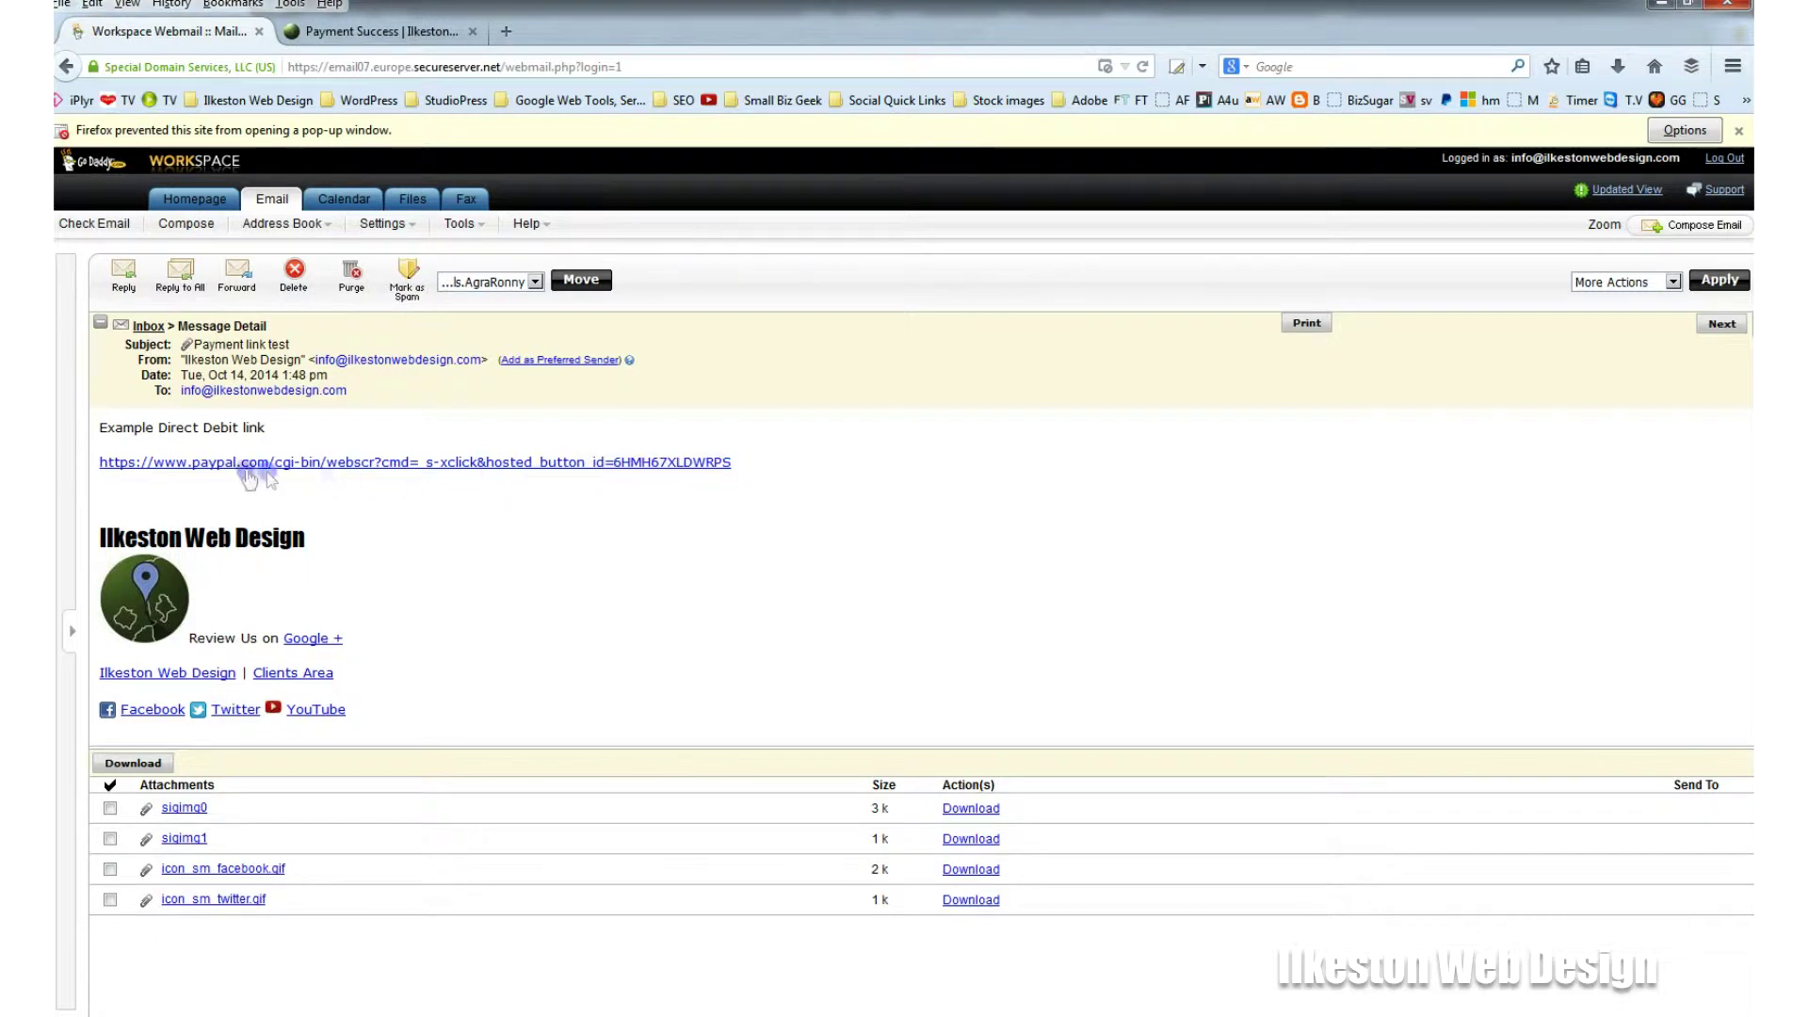
Step: Open the emailed PayPal link for the £69.00-per-year hosting renewal and choose debit or credit card payment
{"action": "left_click_drag", "start_coordinate": [255, 475], "coordinate": [103, 465]}
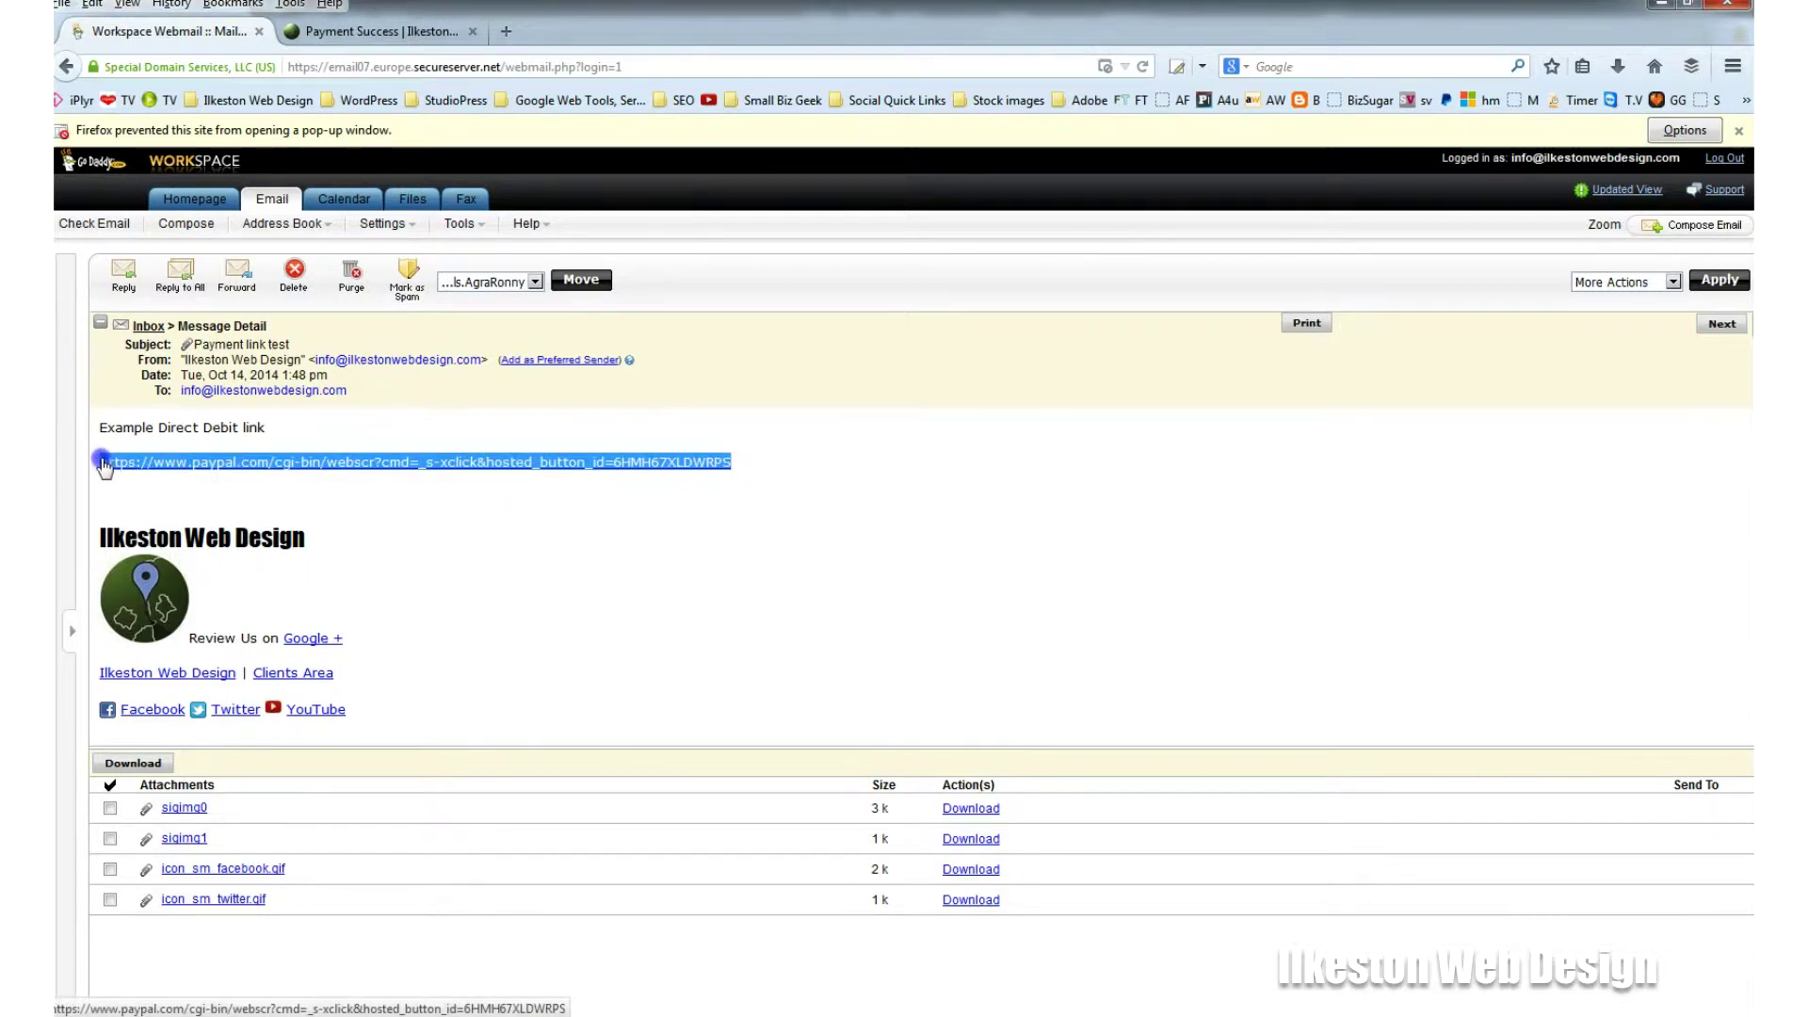
{"action": "left_click", "coordinate": [224, 493]}
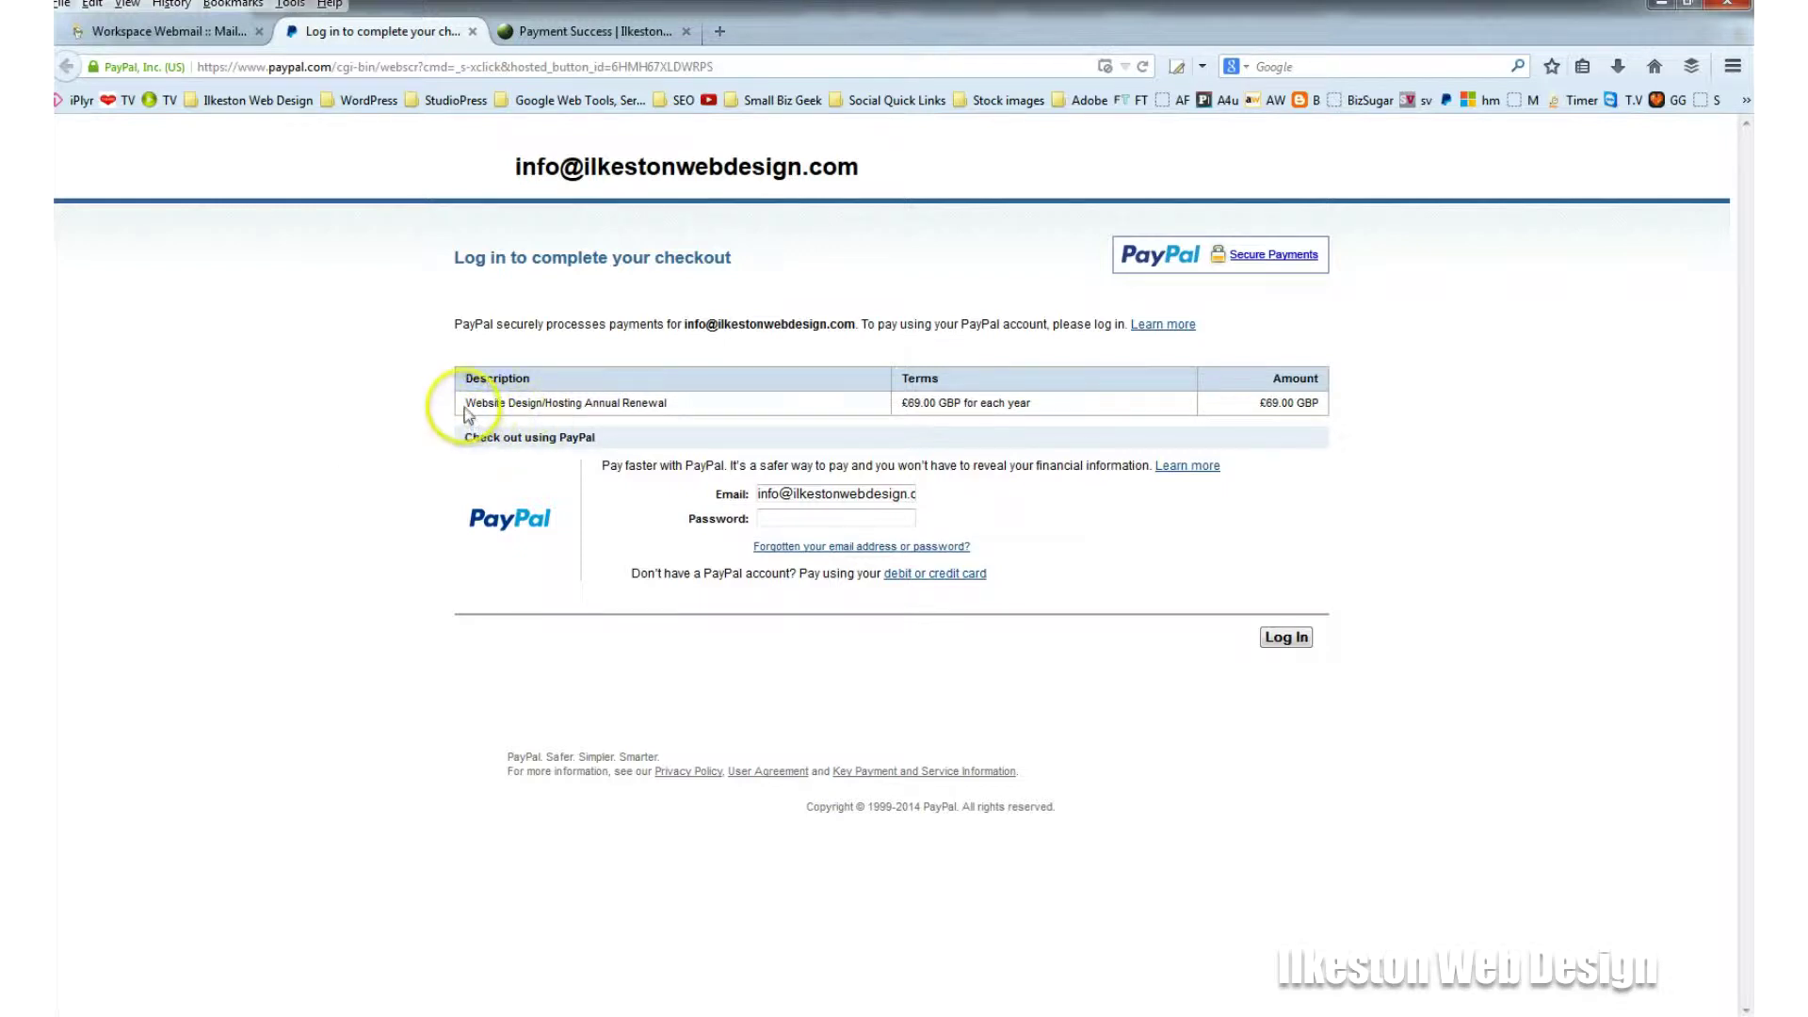
{"action": "left_click_drag", "start_coordinate": [467, 402], "coordinate": [1100, 407]}
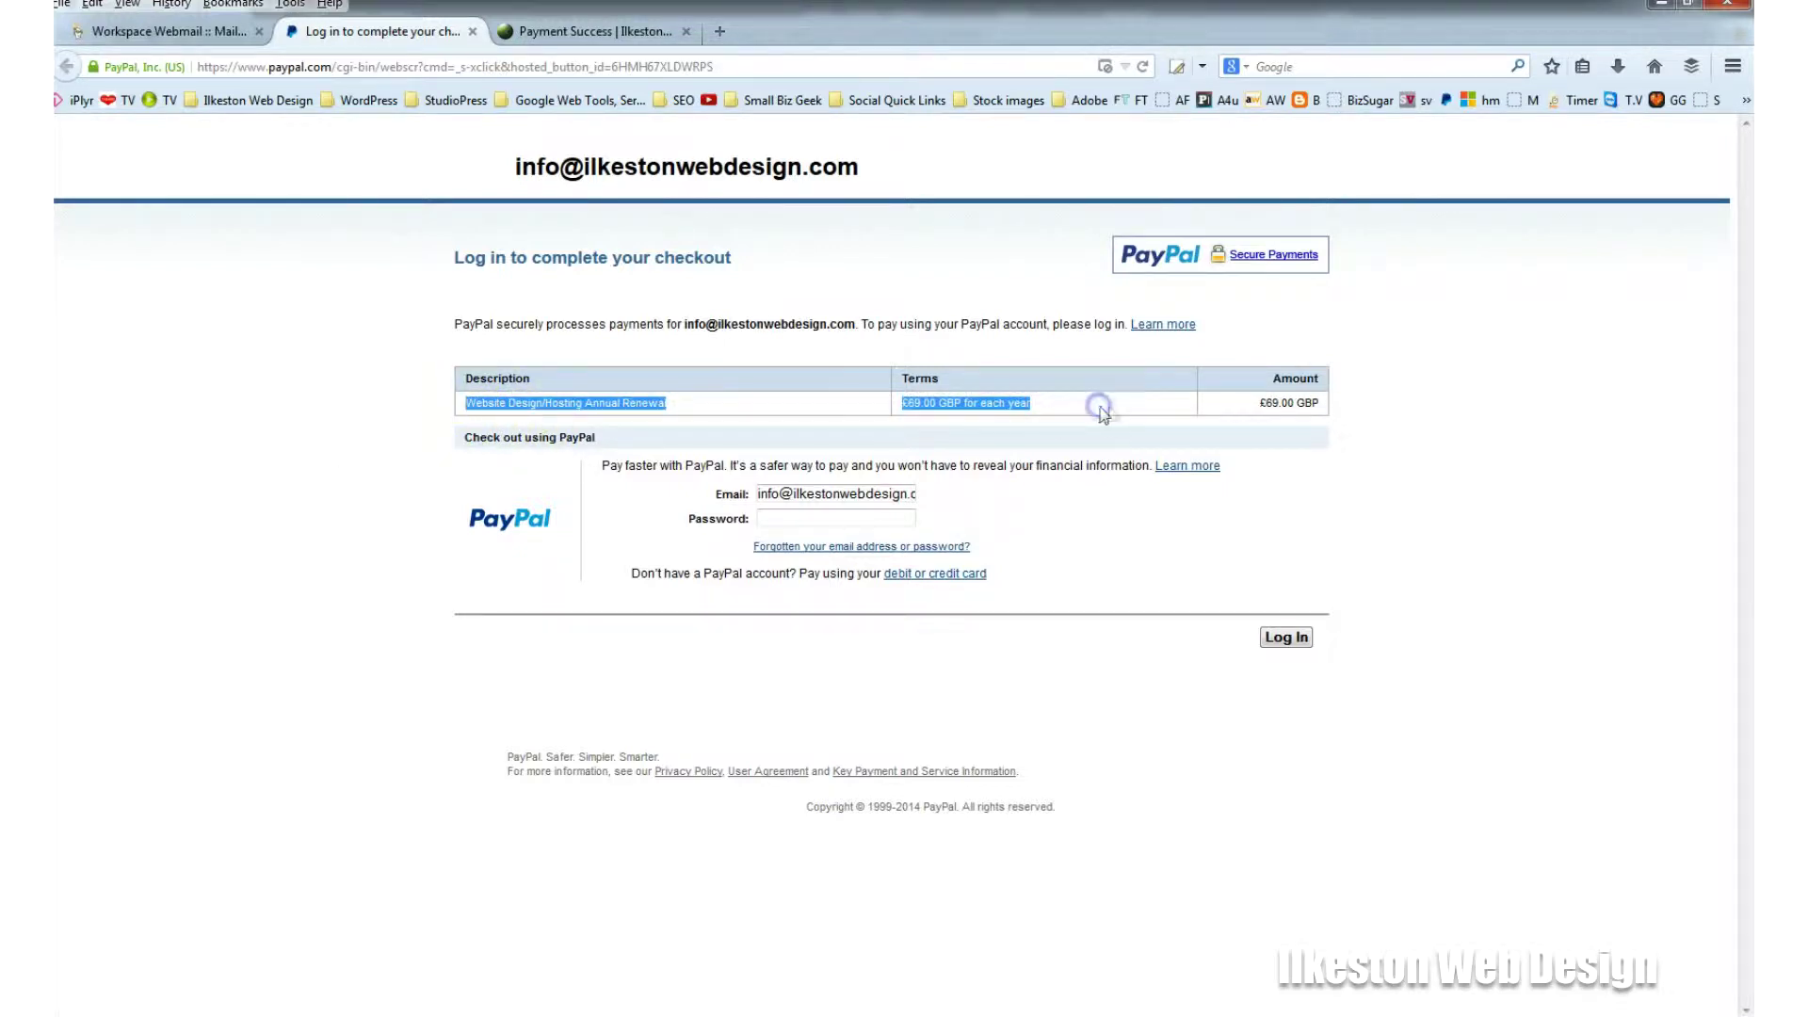
{"action": "left_click", "coordinate": [1357, 412]}
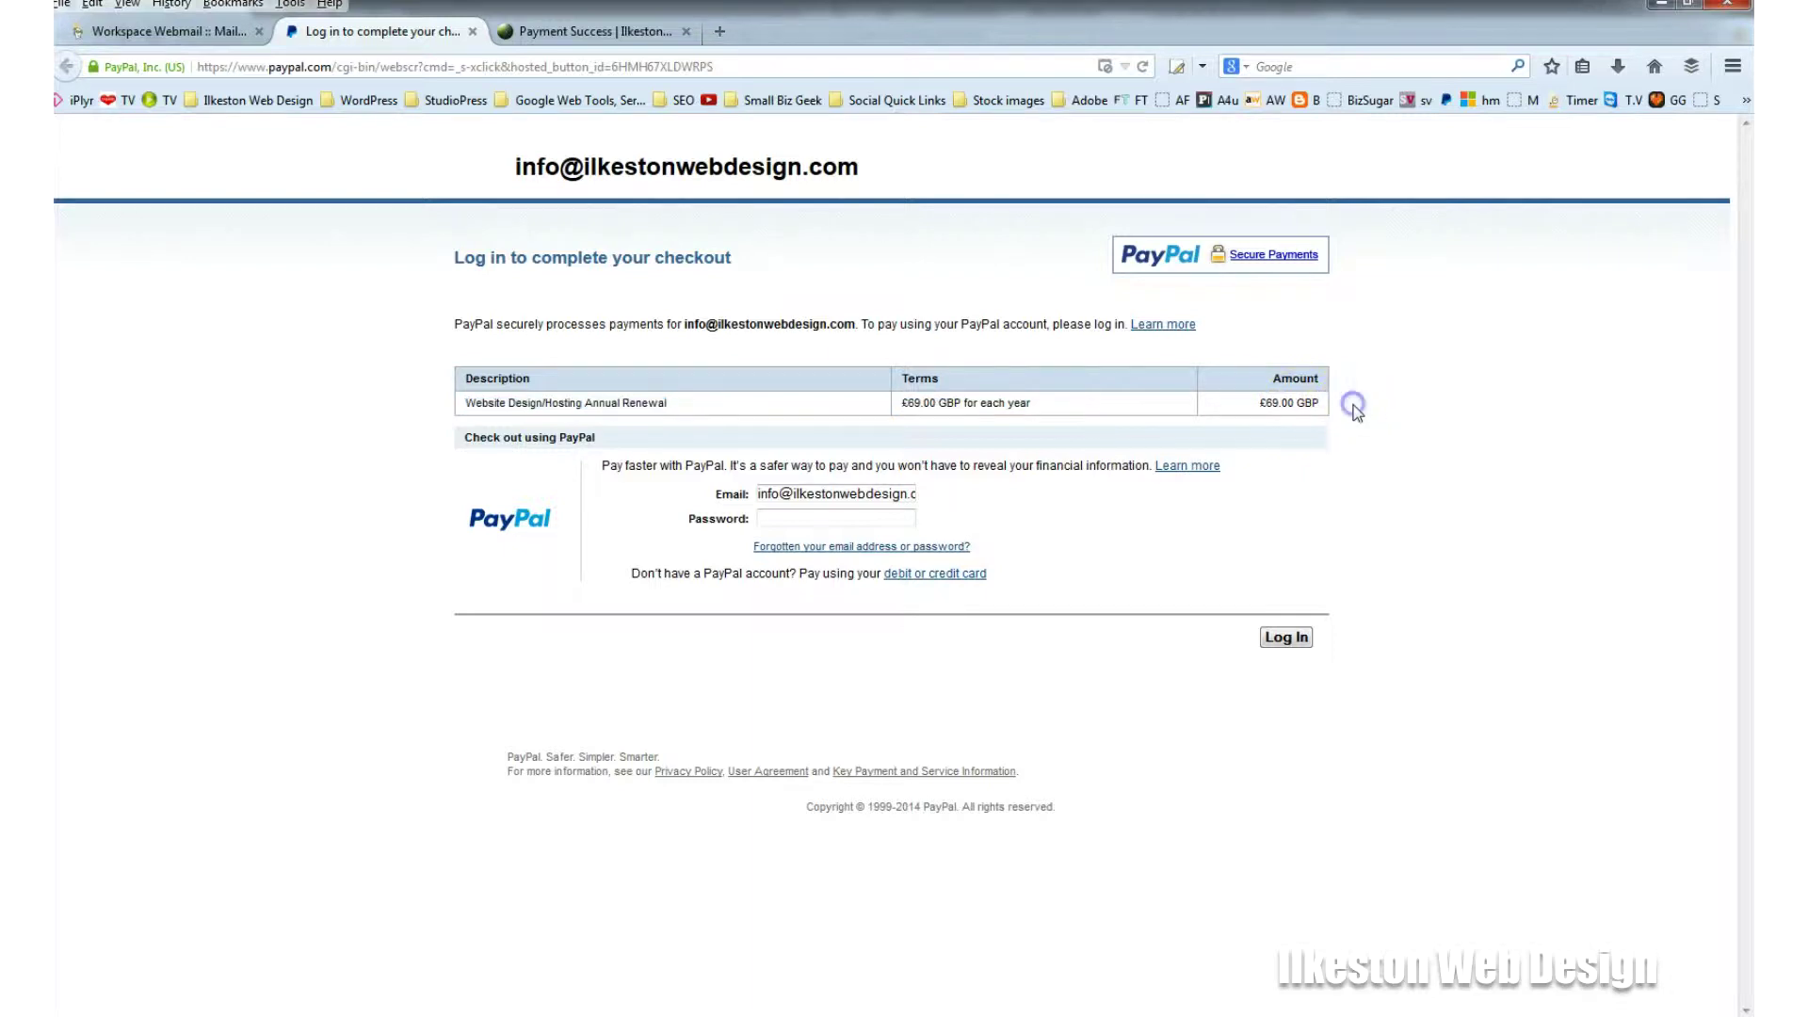
{"action": "left_click", "coordinate": [802, 517]}
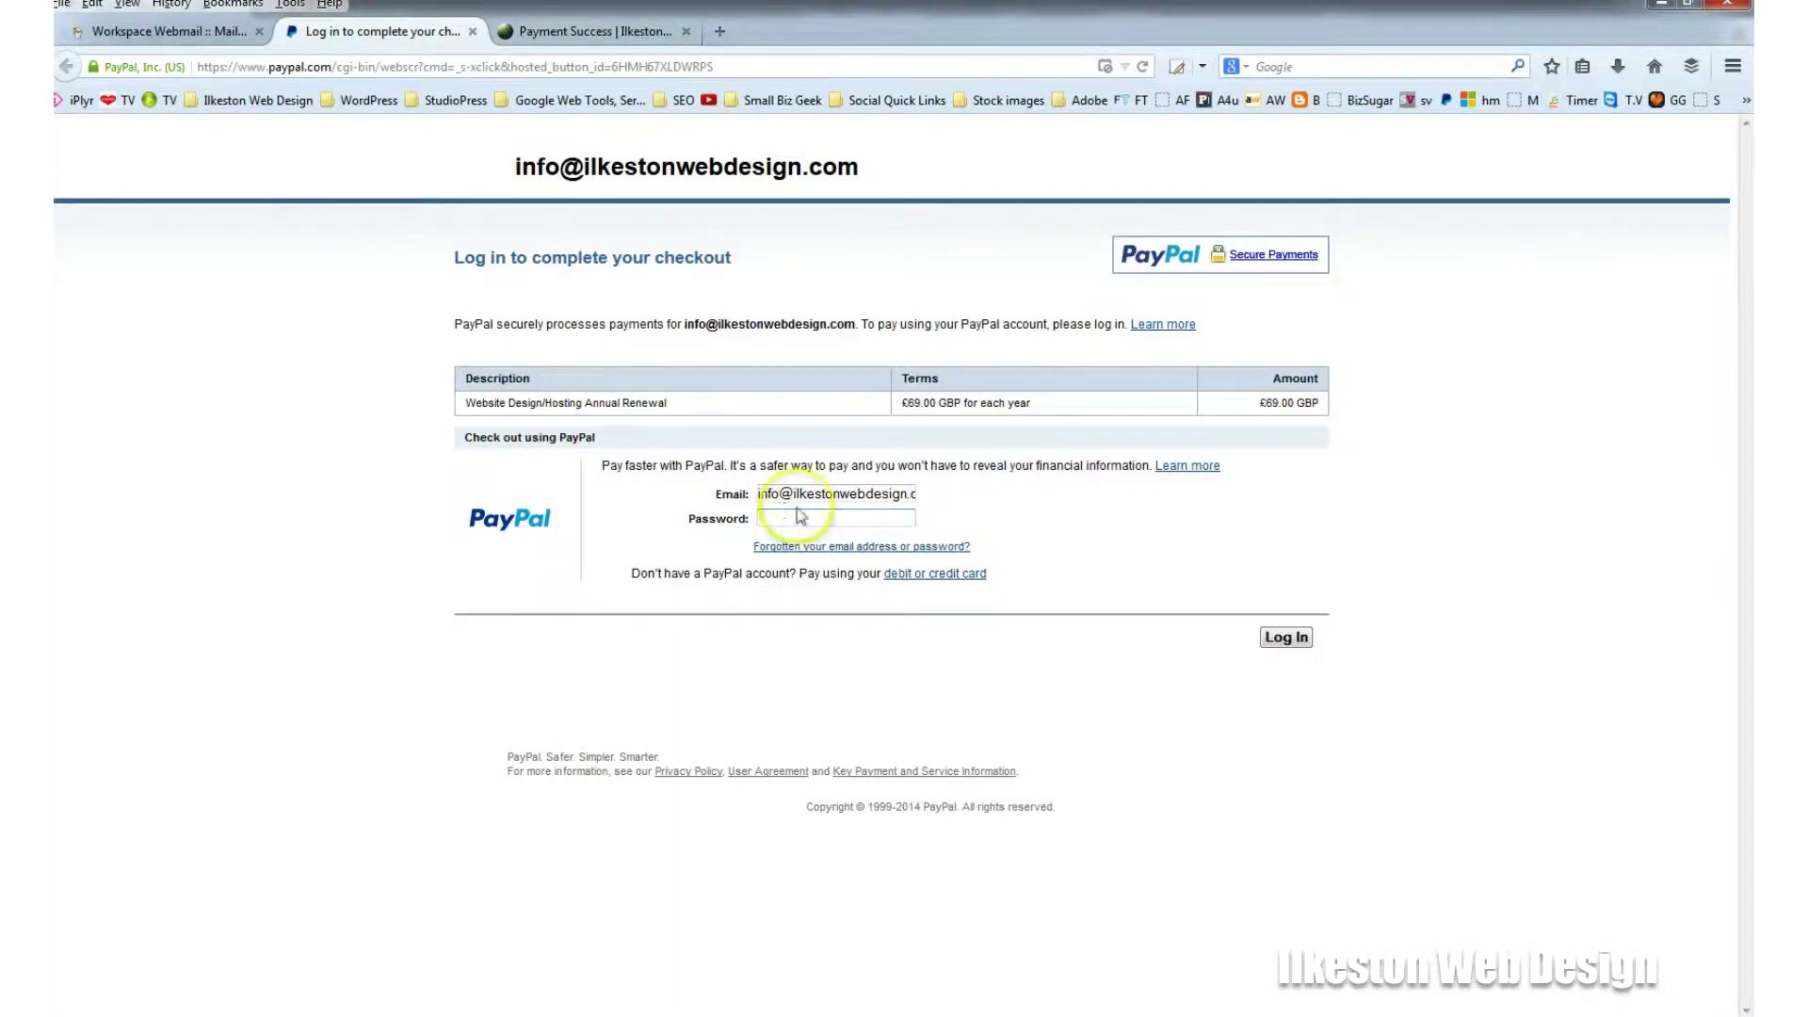
{"action": "left_click", "coordinate": [936, 576]}
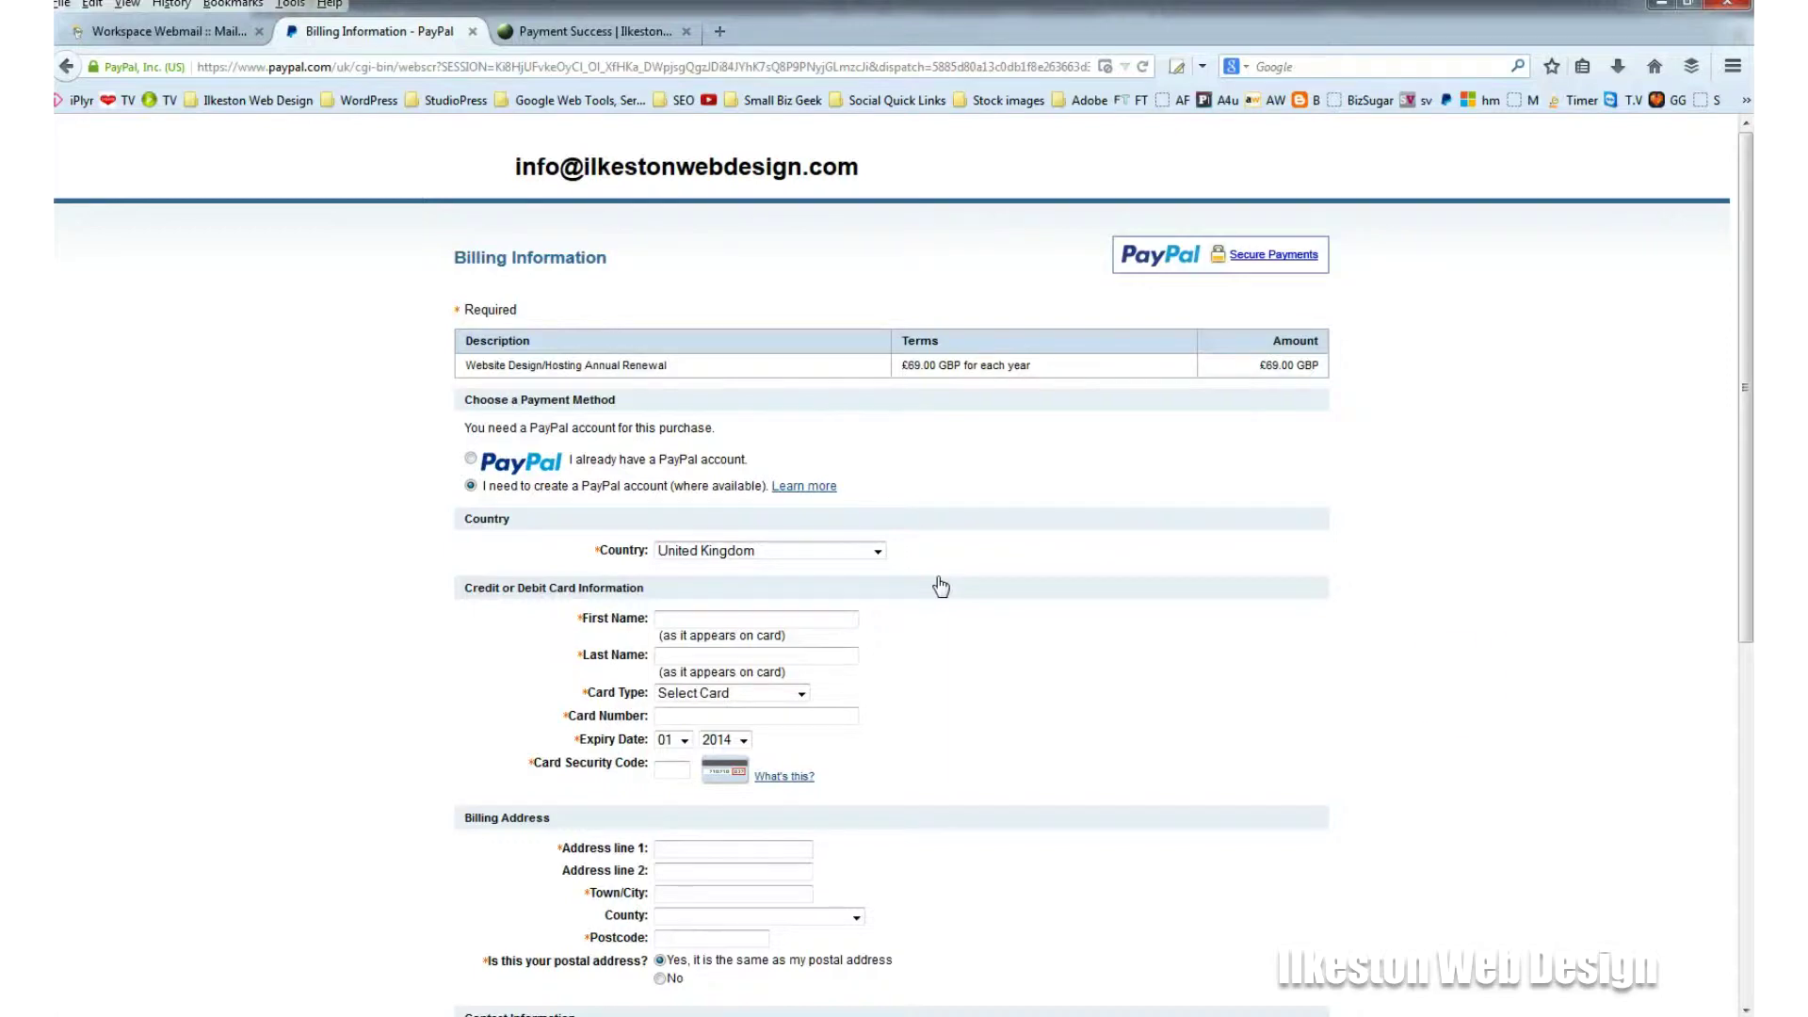
Step: Go through the Town/City and Postcode boxes, keeping the billing address the same as the postal address
{"action": "scroll", "coordinate": [1735, 646], "scroll_direction": "down", "scroll_amount": 3}
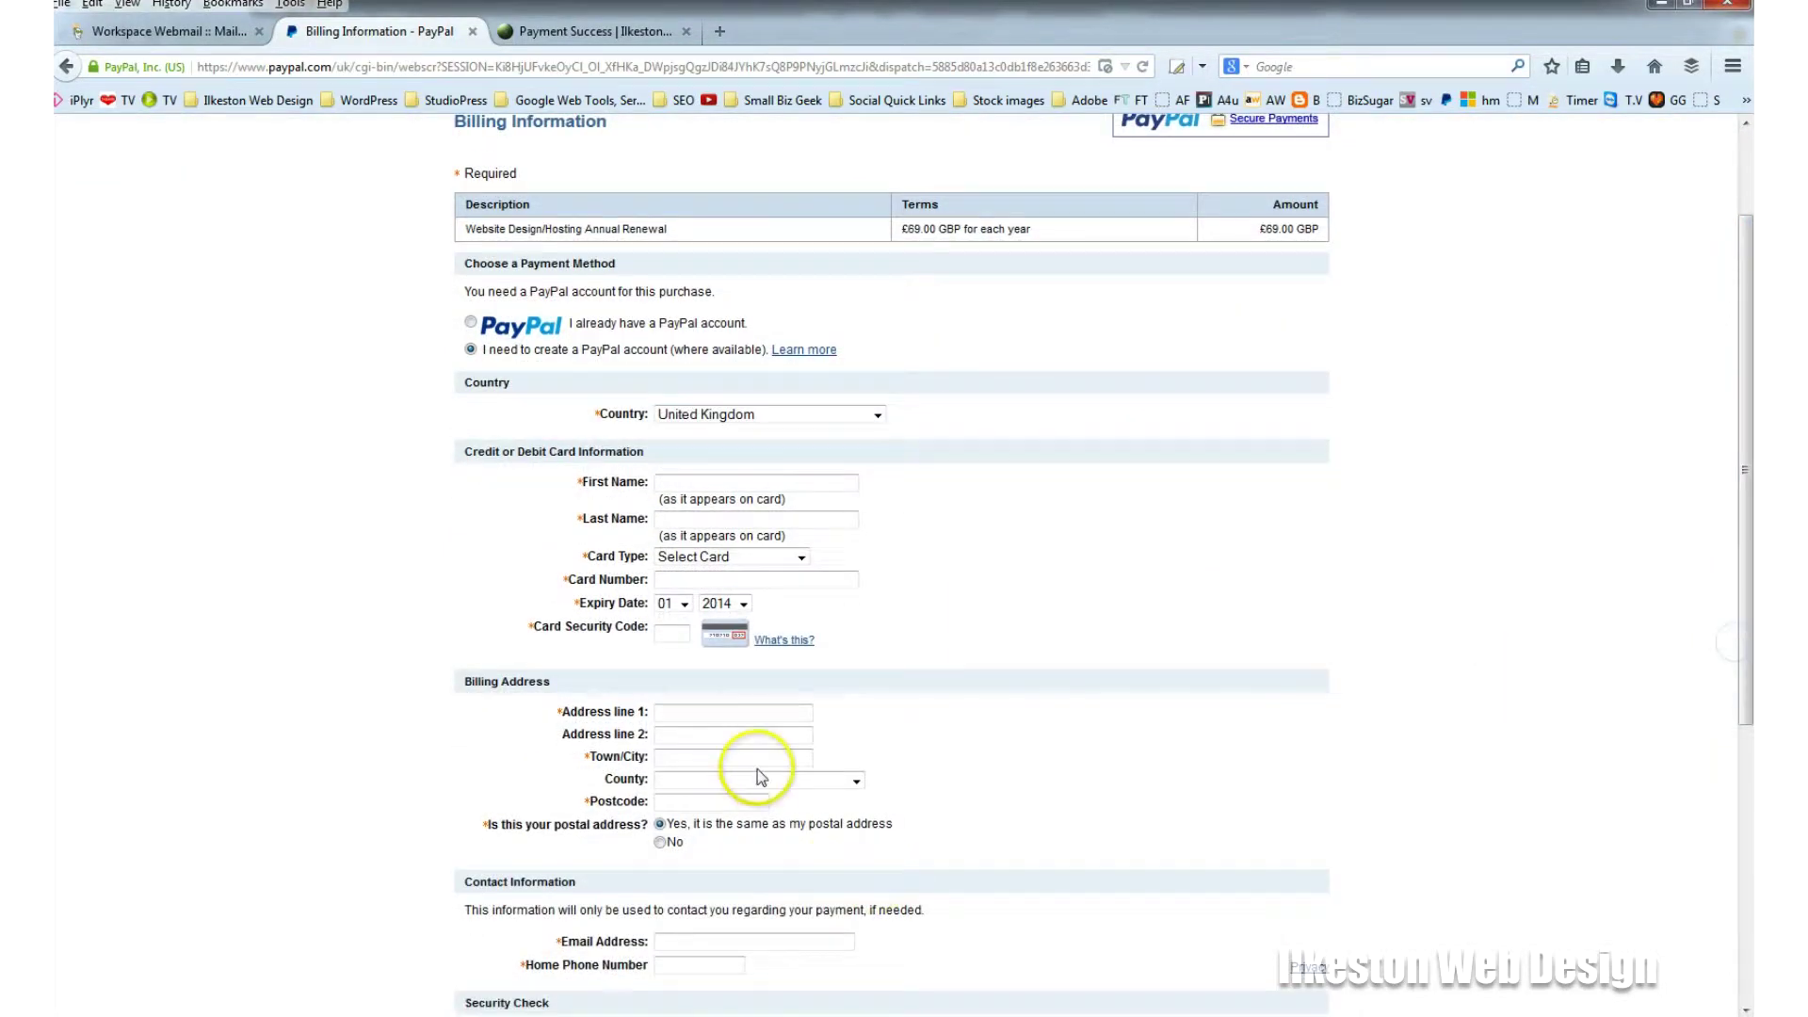
{"action": "left_click", "coordinate": [718, 761]}
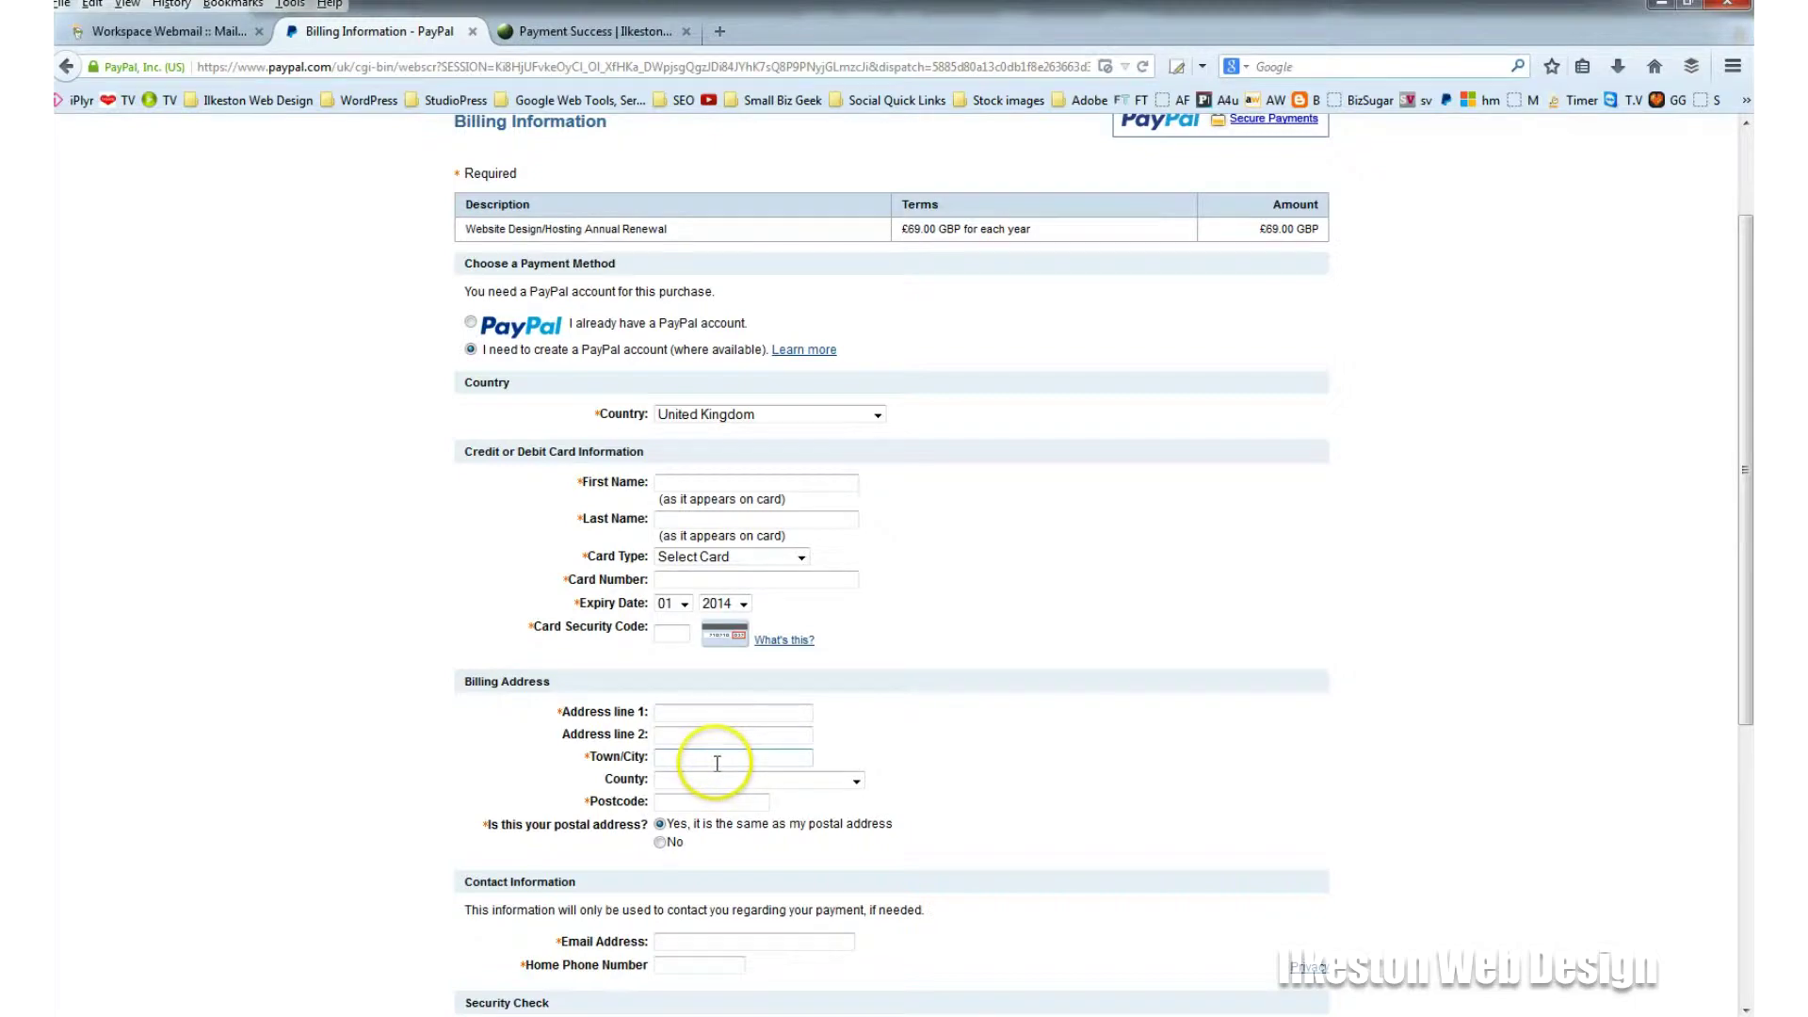
{"action": "left_click", "coordinate": [706, 799]}
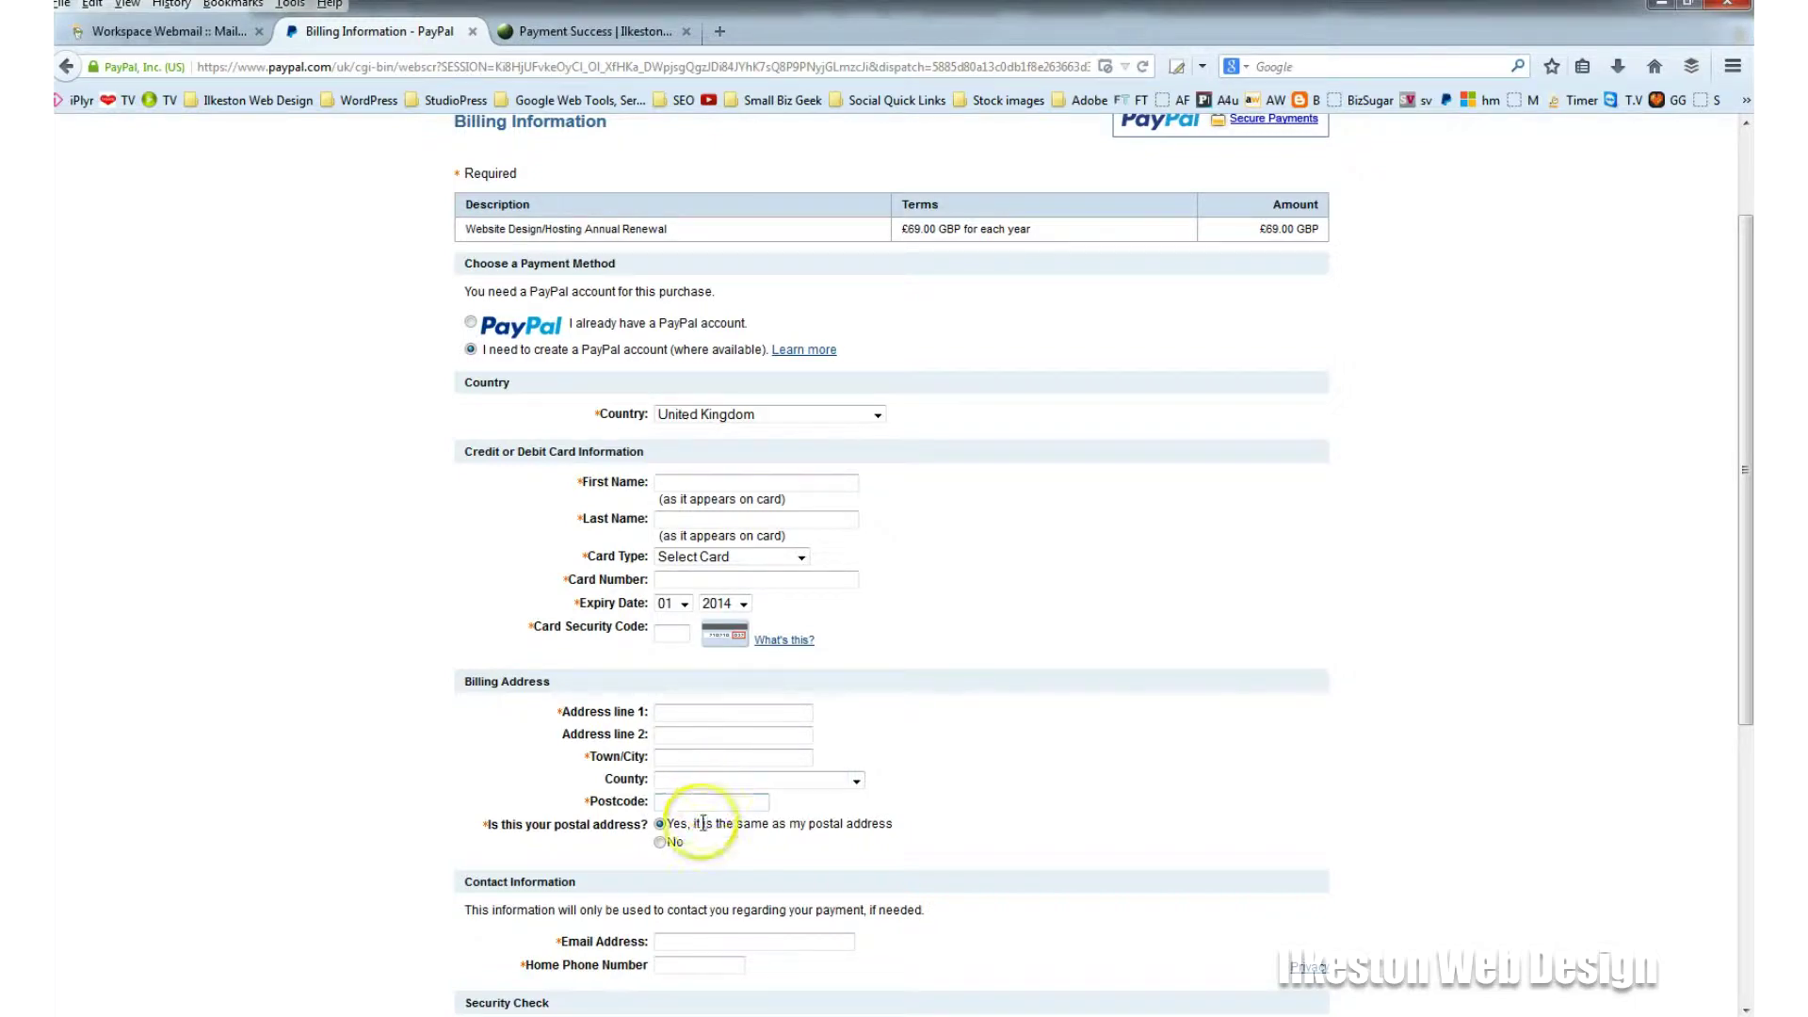
{"action": "left_click", "coordinate": [660, 823]}
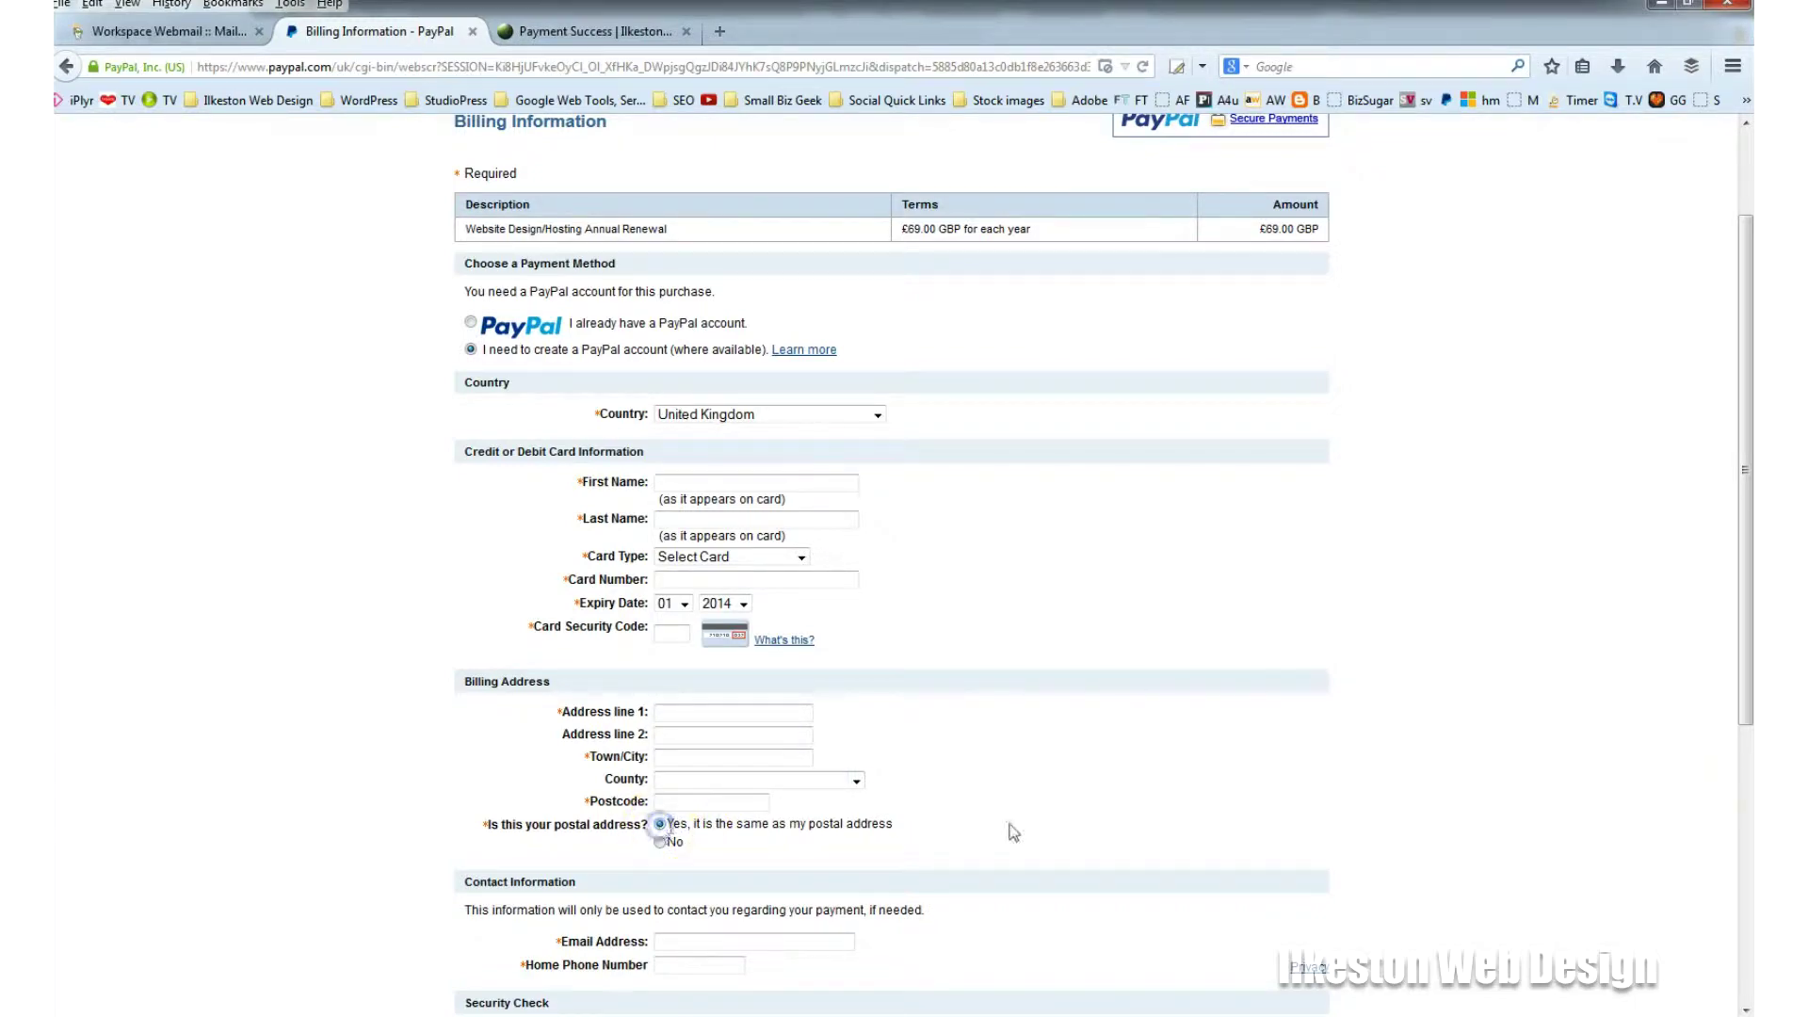
Step: Go through the Email Address and Home Phone Number boxes and scroll back up the form
{"action": "scroll", "coordinate": [1012, 833], "scroll_direction": "down", "scroll_amount": 2}
{"action": "left_click", "coordinate": [718, 879]}
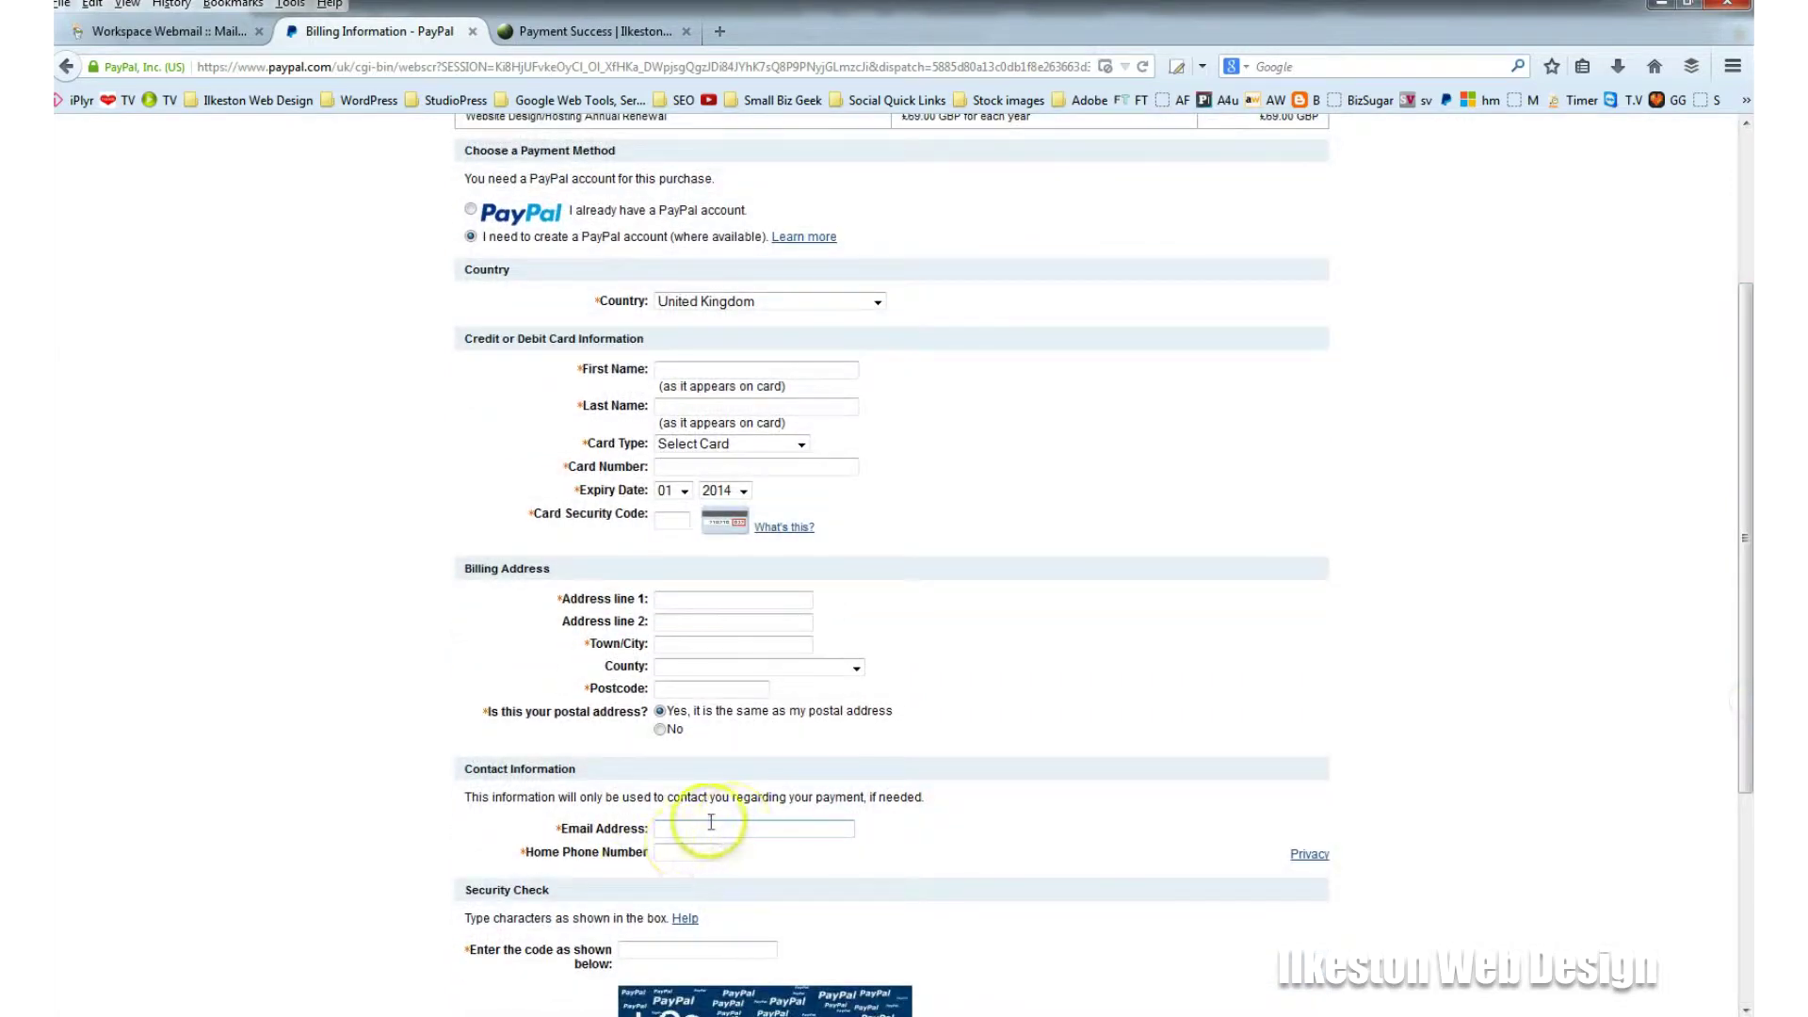
{"action": "left_click", "coordinate": [693, 858]}
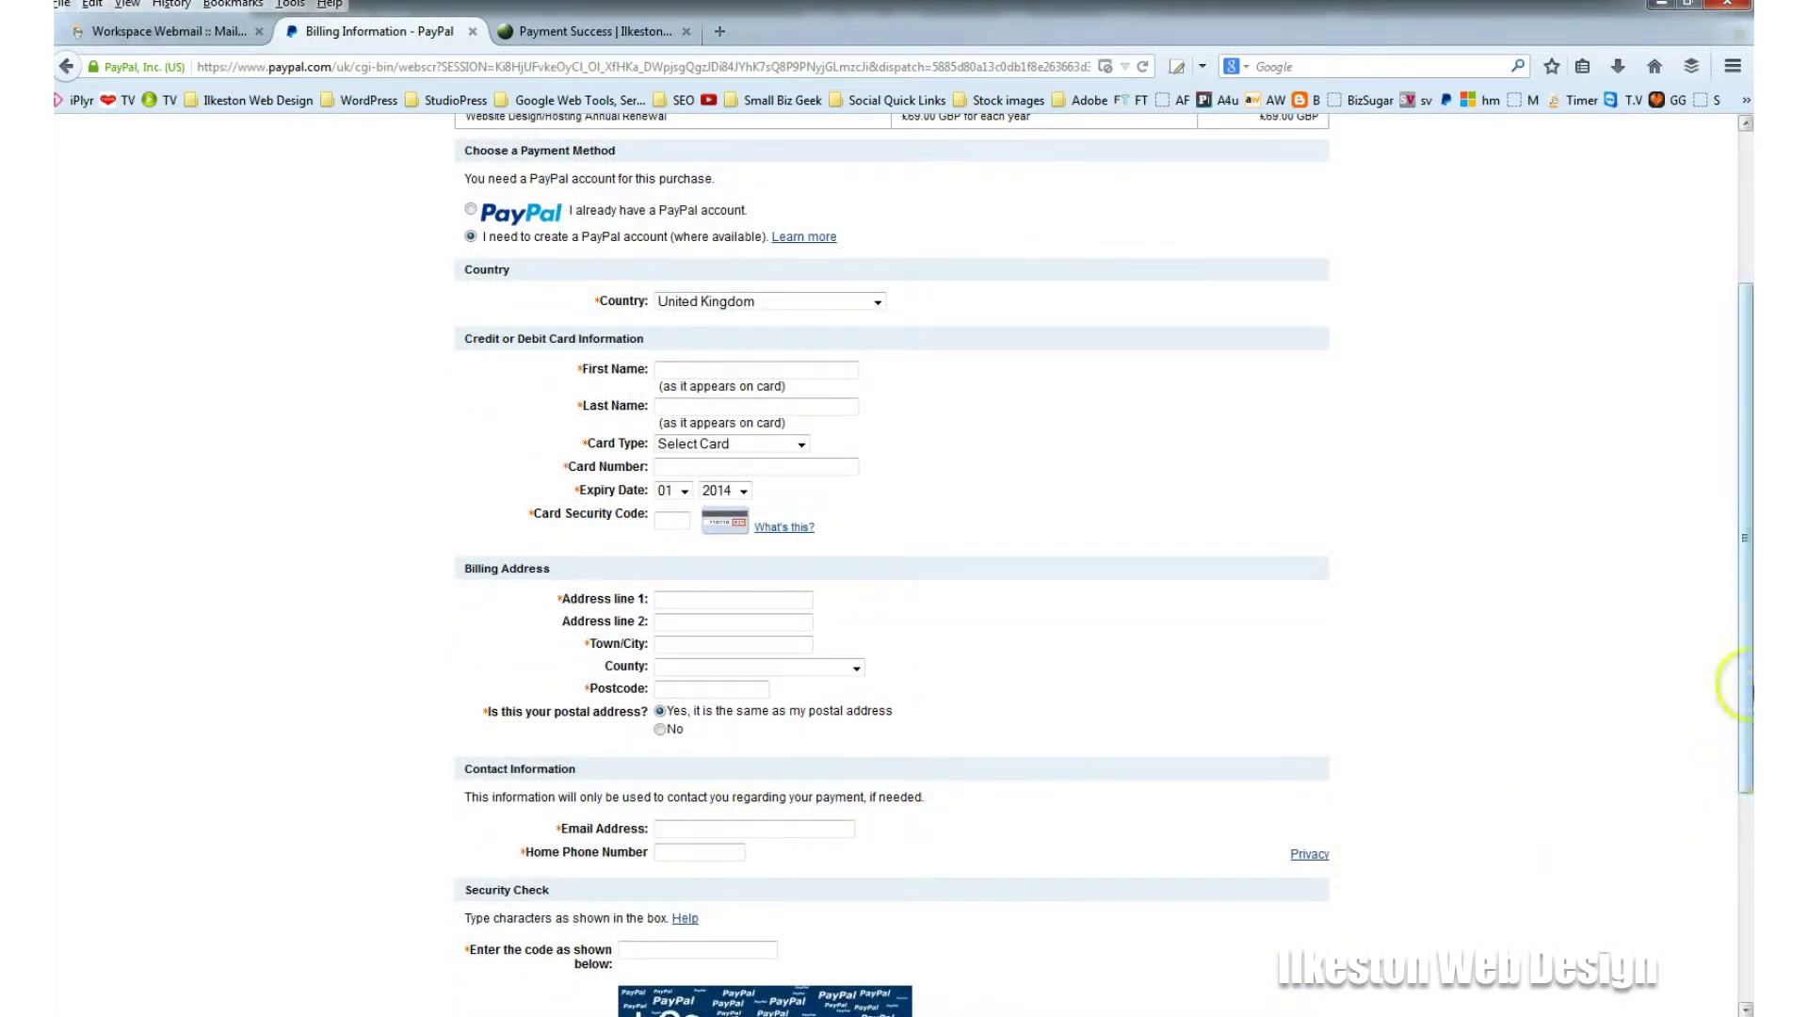
{"action": "left_click_drag", "start_coordinate": [1738, 685], "coordinate": [1739, 749]}
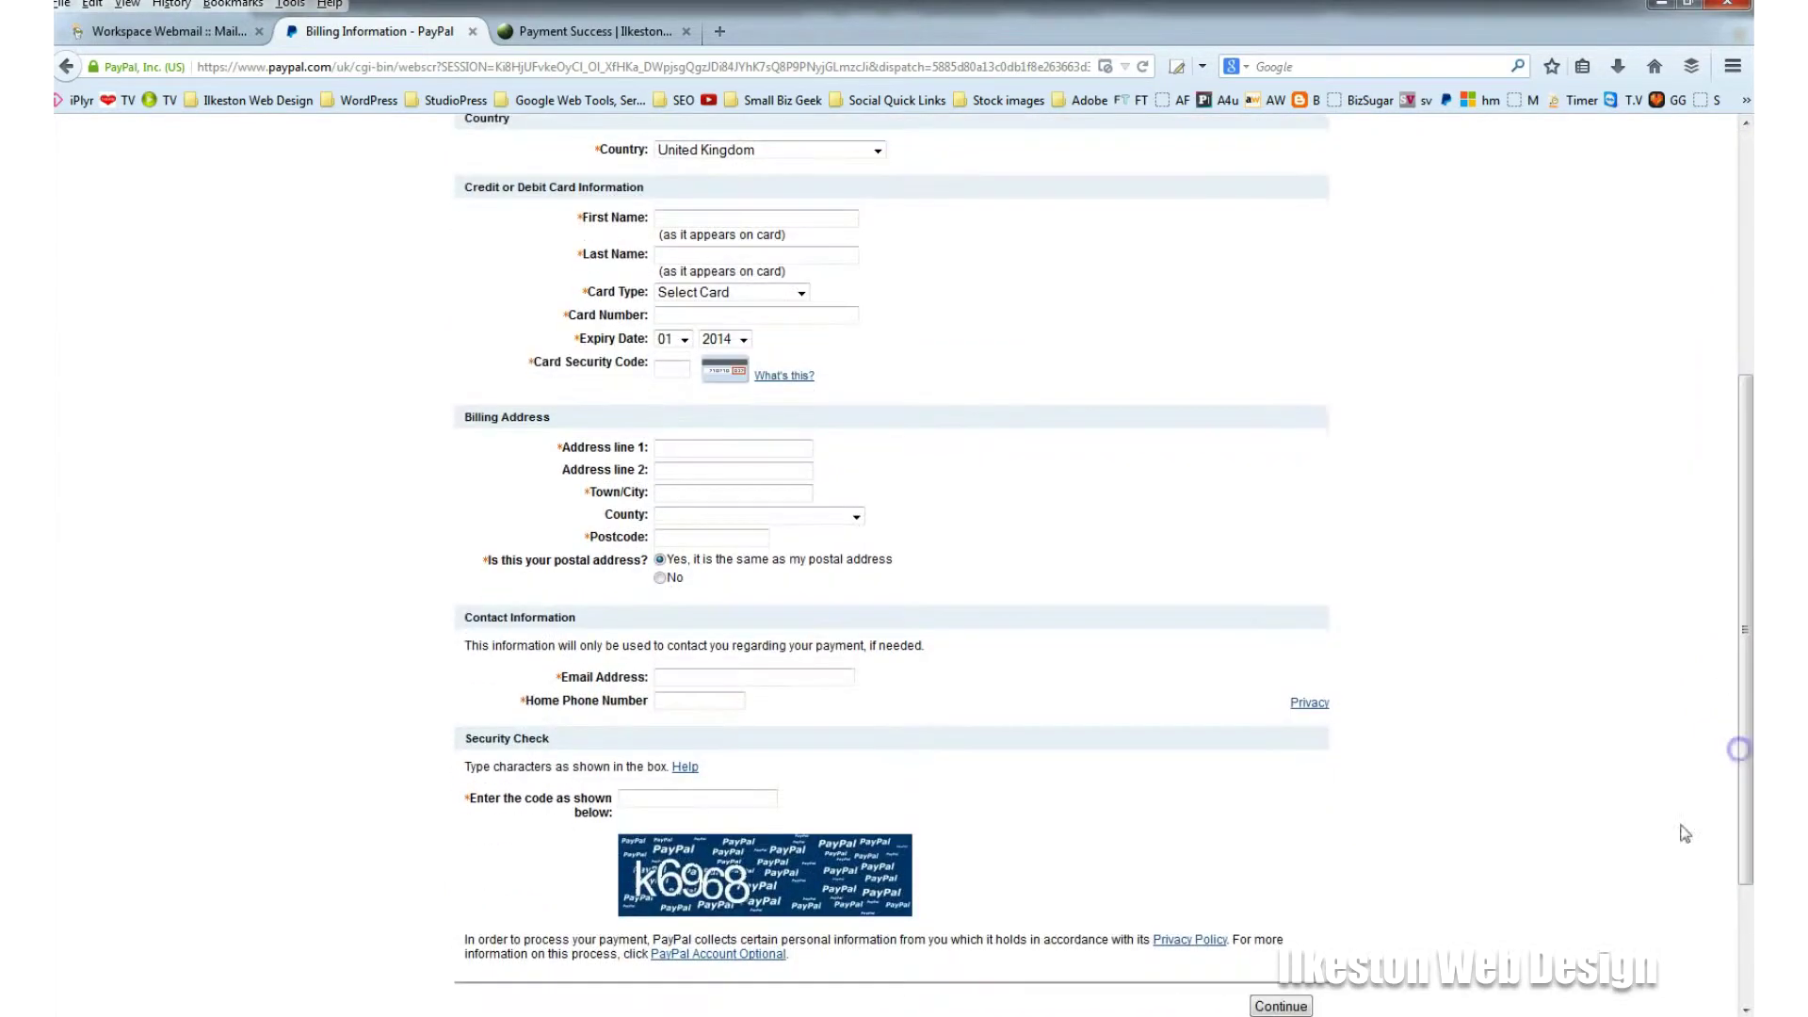
{"action": "left_click_drag", "start_coordinate": [1738, 674], "coordinate": [1744, 479]}
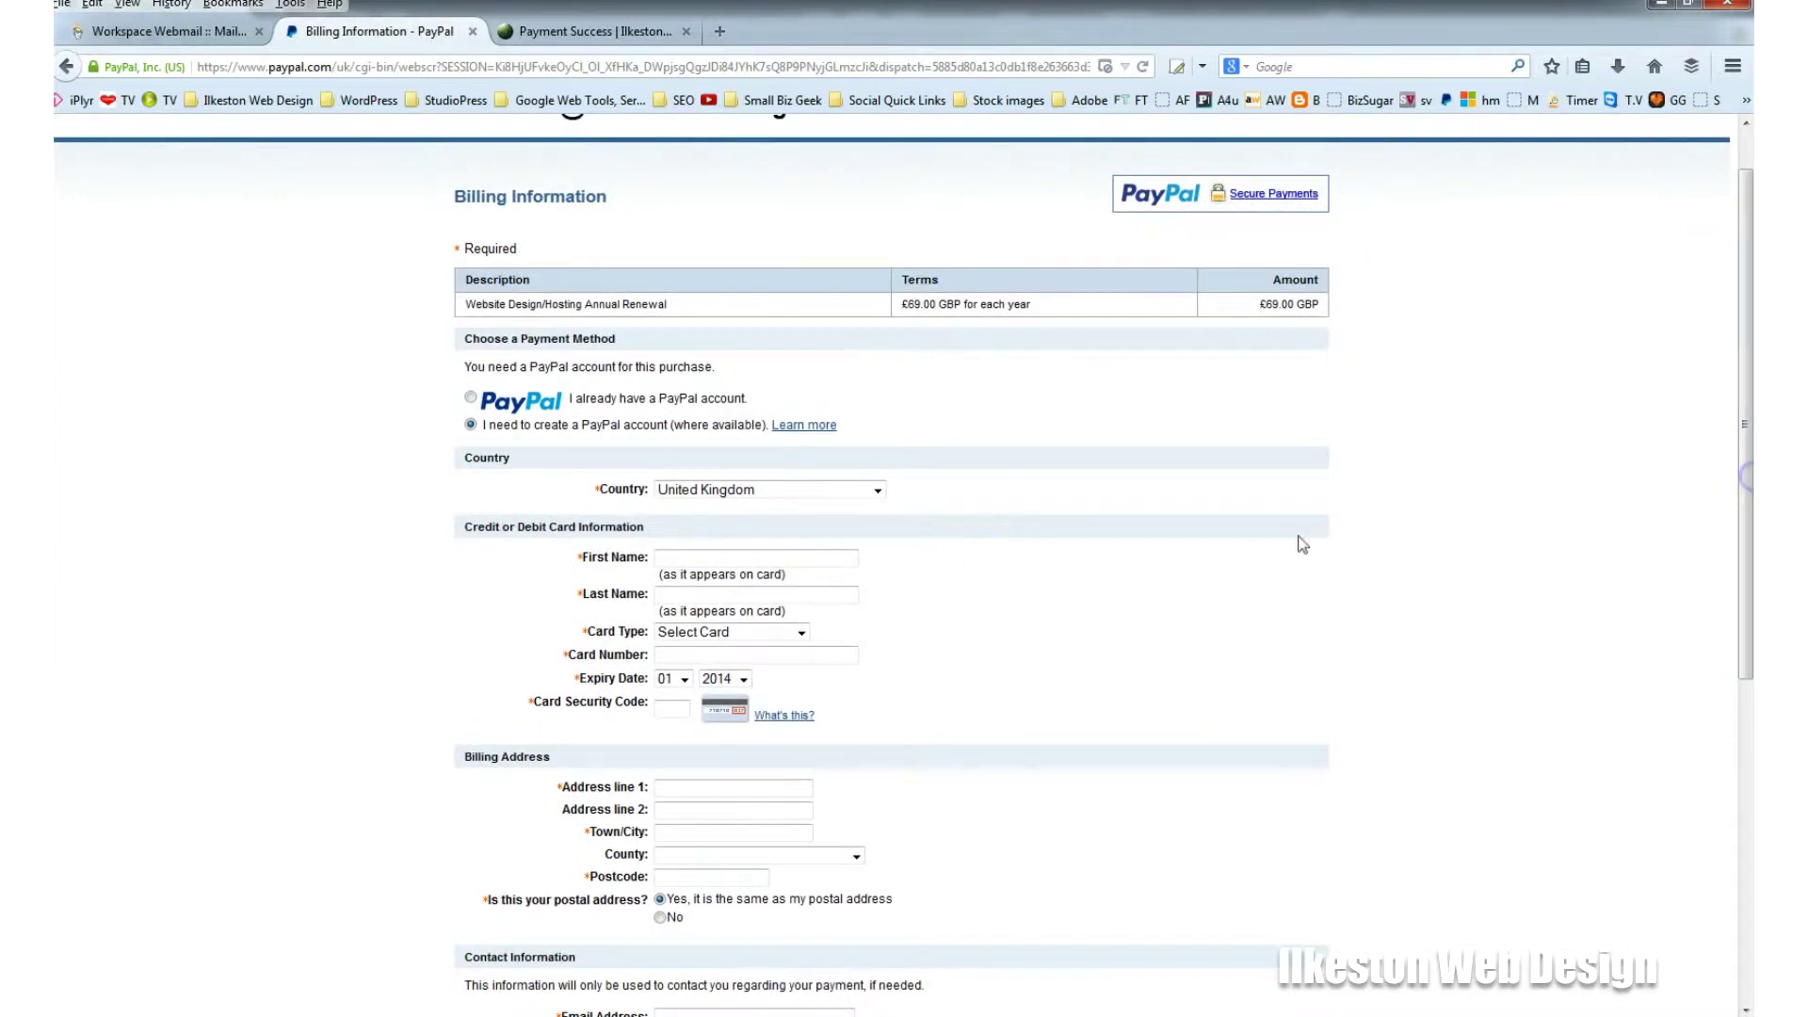
Step: Keep the create-a-PayPal-account option selected on the billing form
{"action": "left_click_drag", "start_coordinate": [874, 430], "coordinate": [481, 428]}
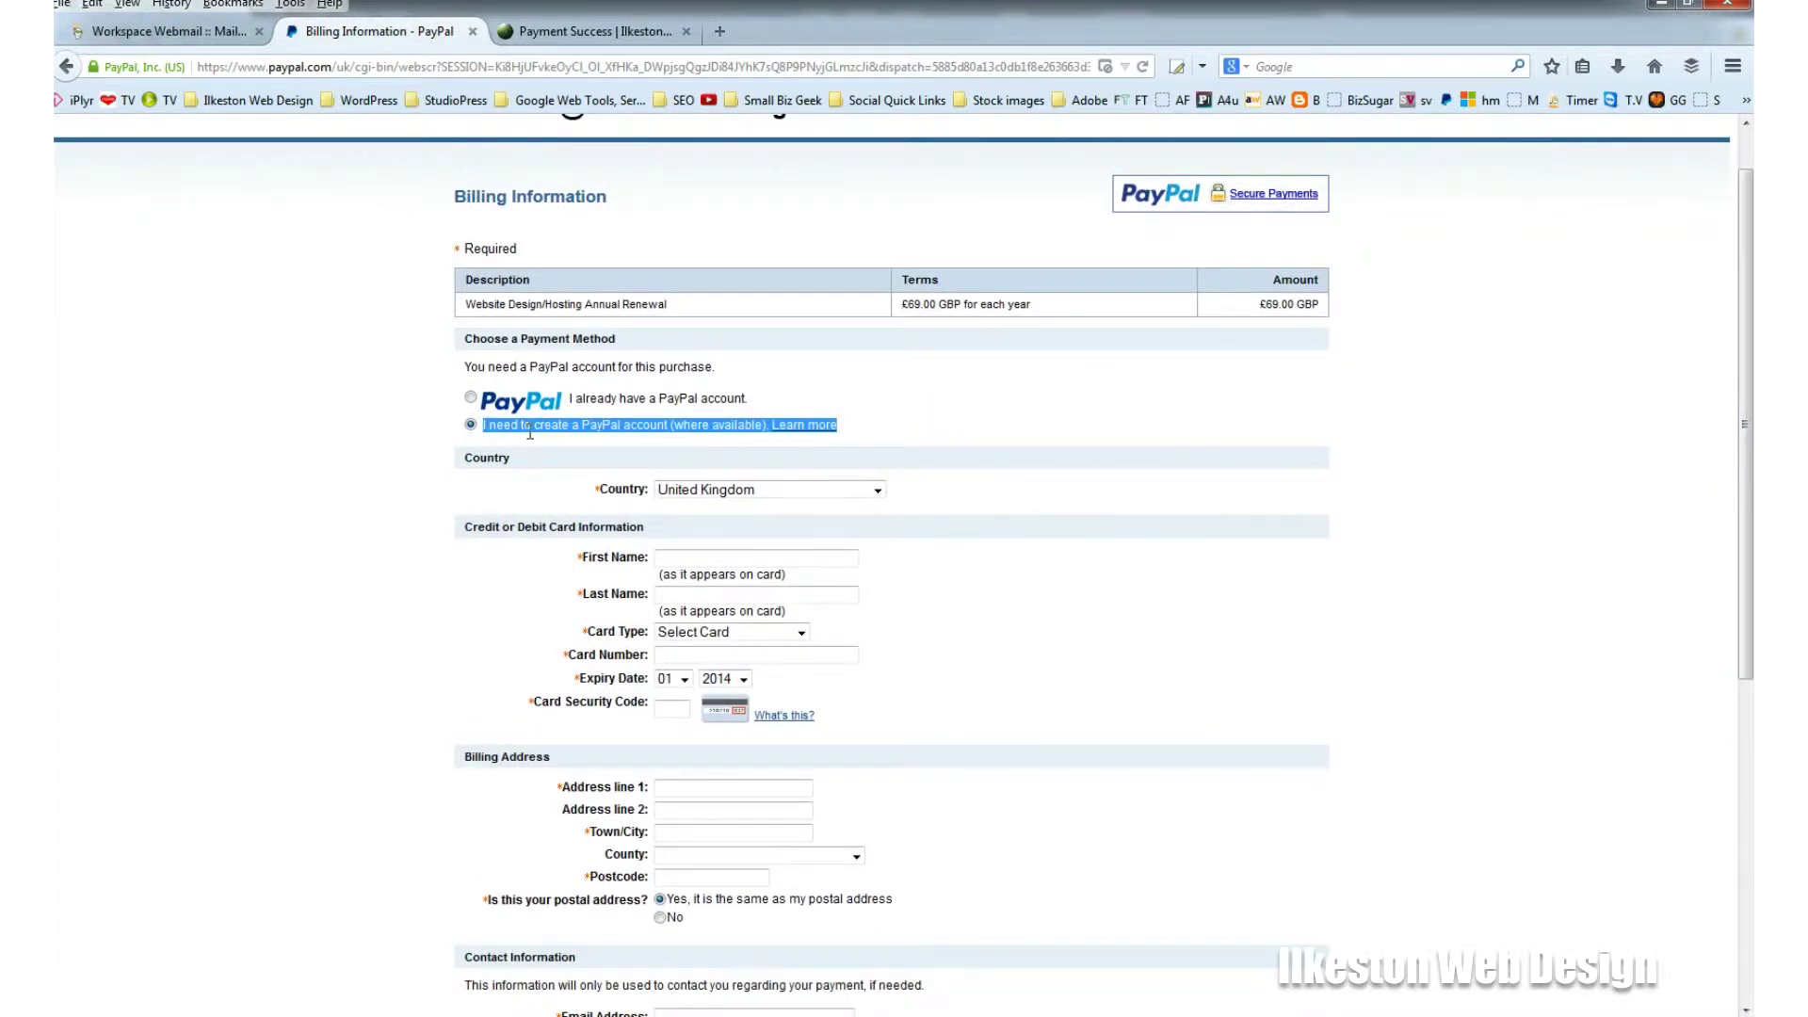
{"action": "left_click", "coordinate": [927, 439]}
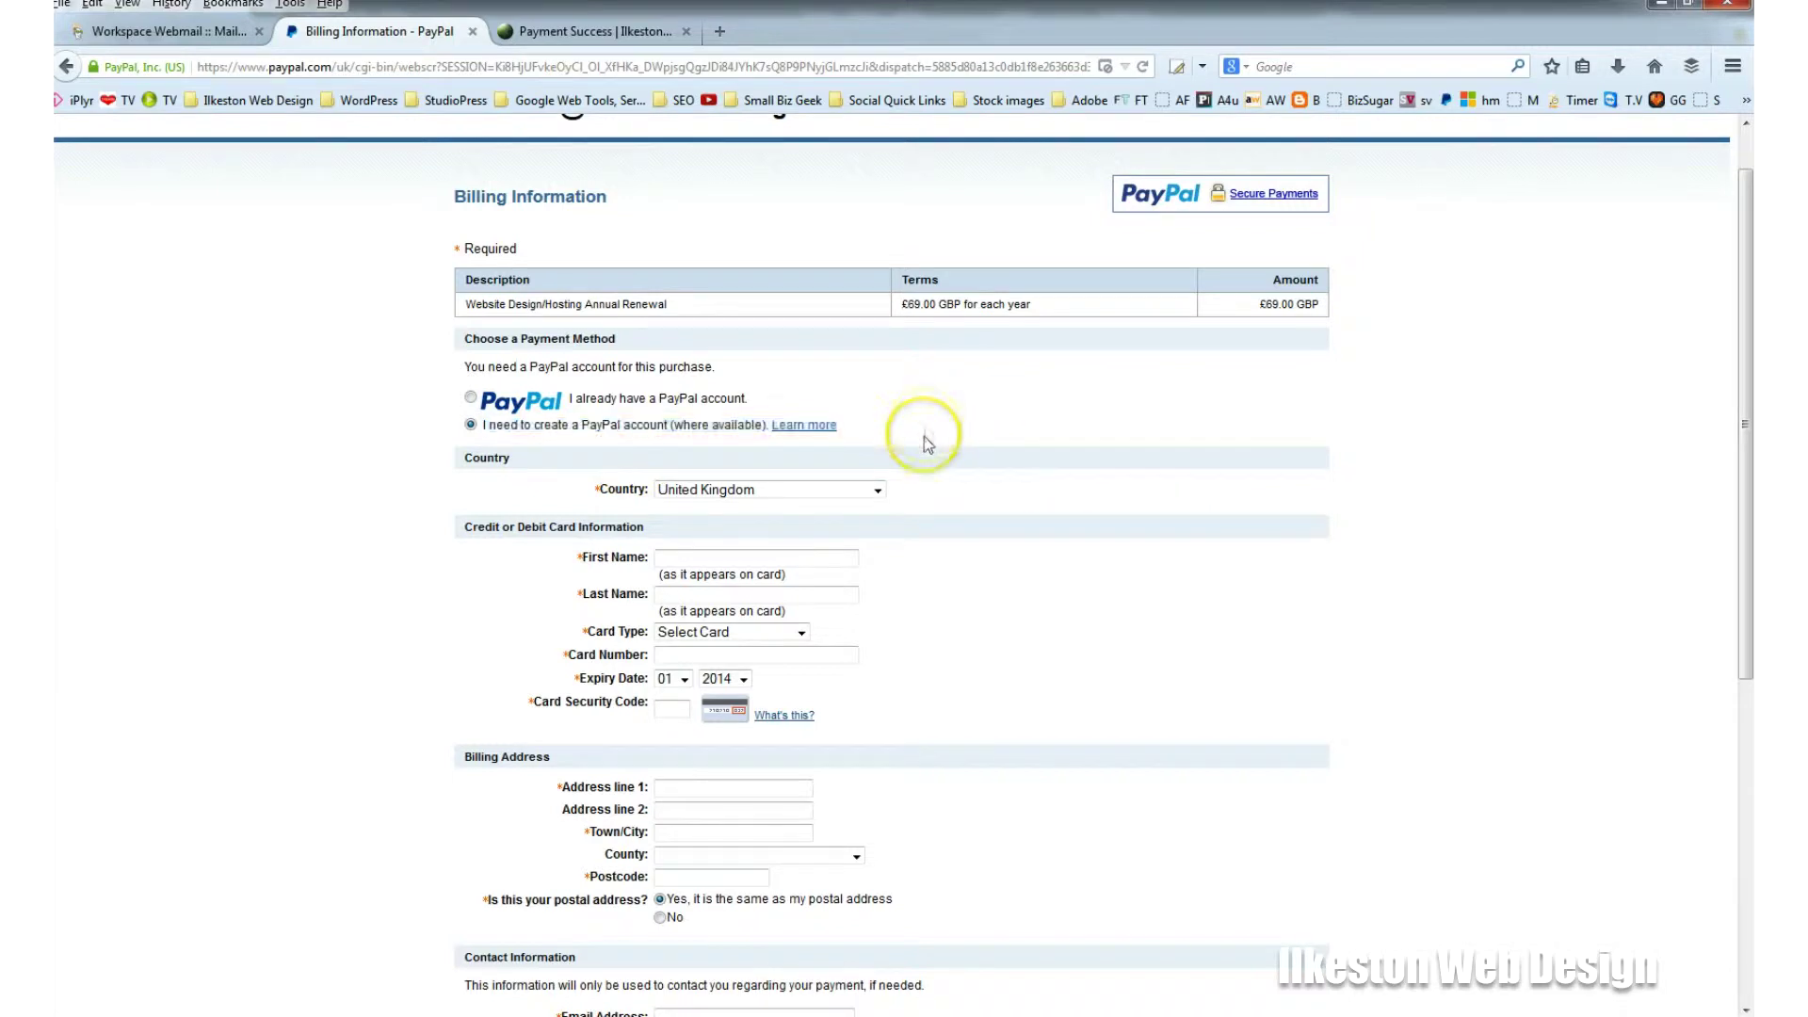
{"action": "left_click", "coordinate": [517, 437]}
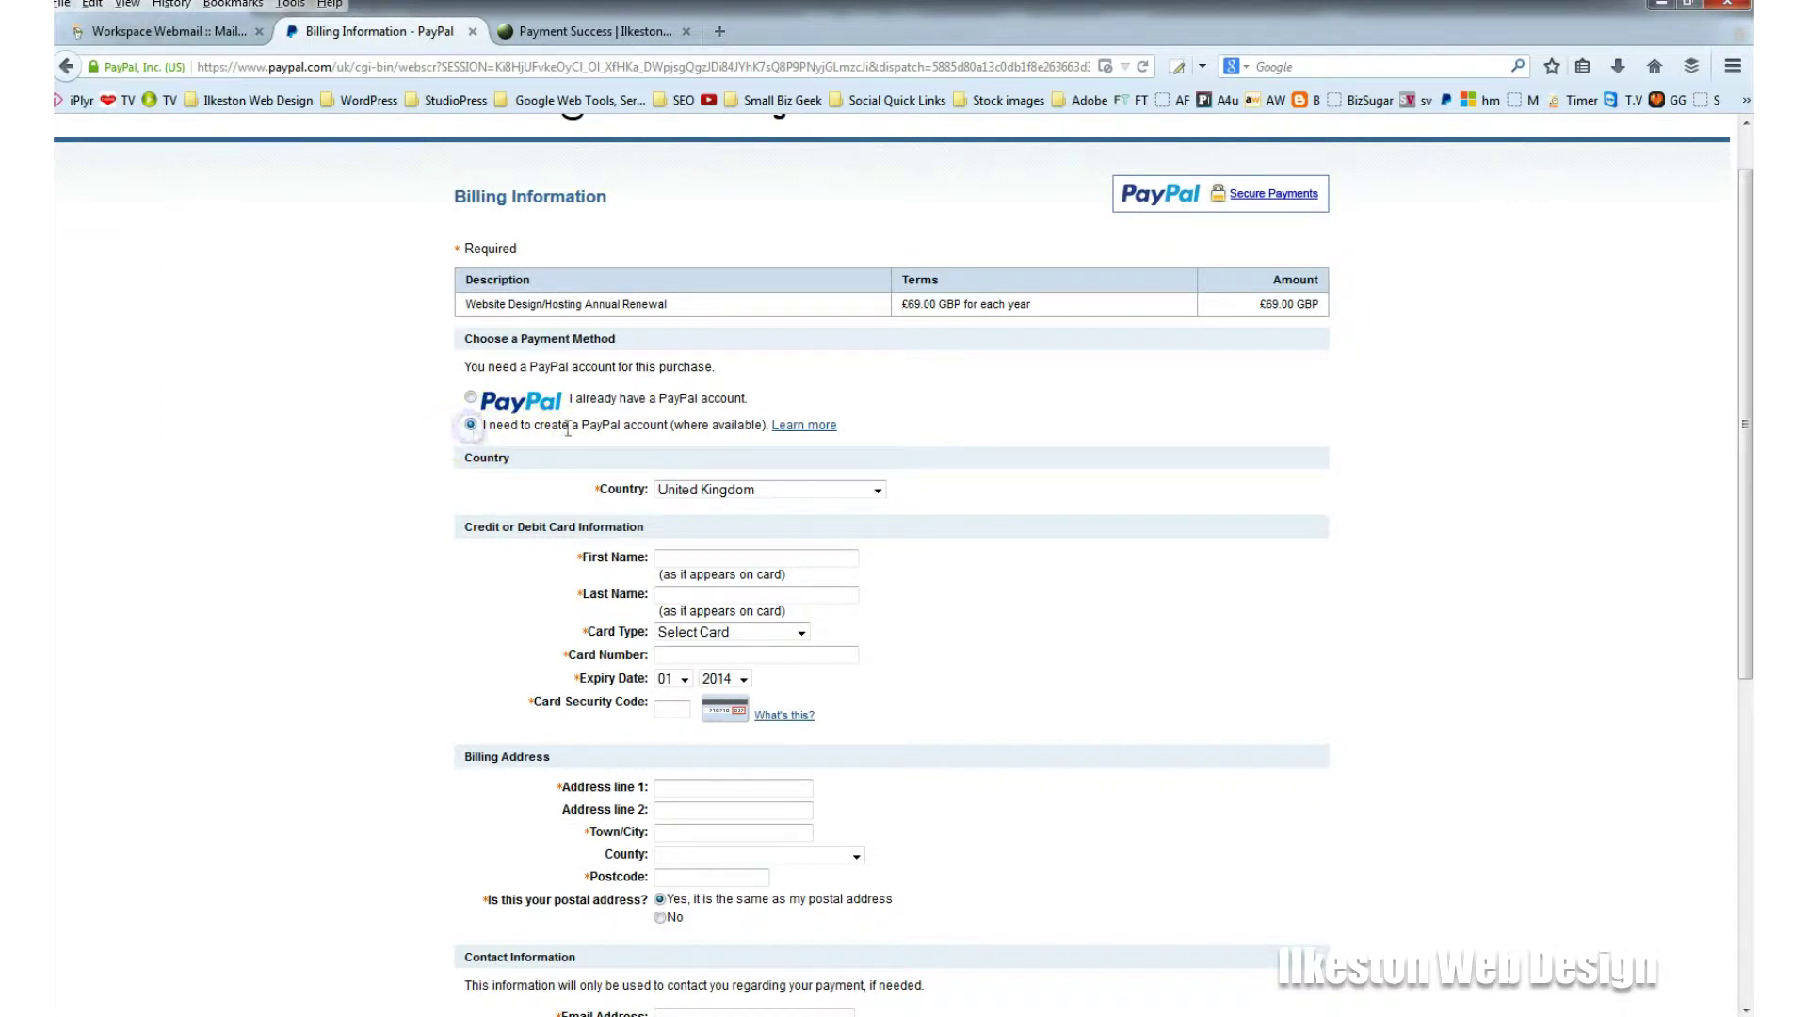
{"action": "left_click_drag", "start_coordinate": [827, 443], "coordinate": [529, 426]}
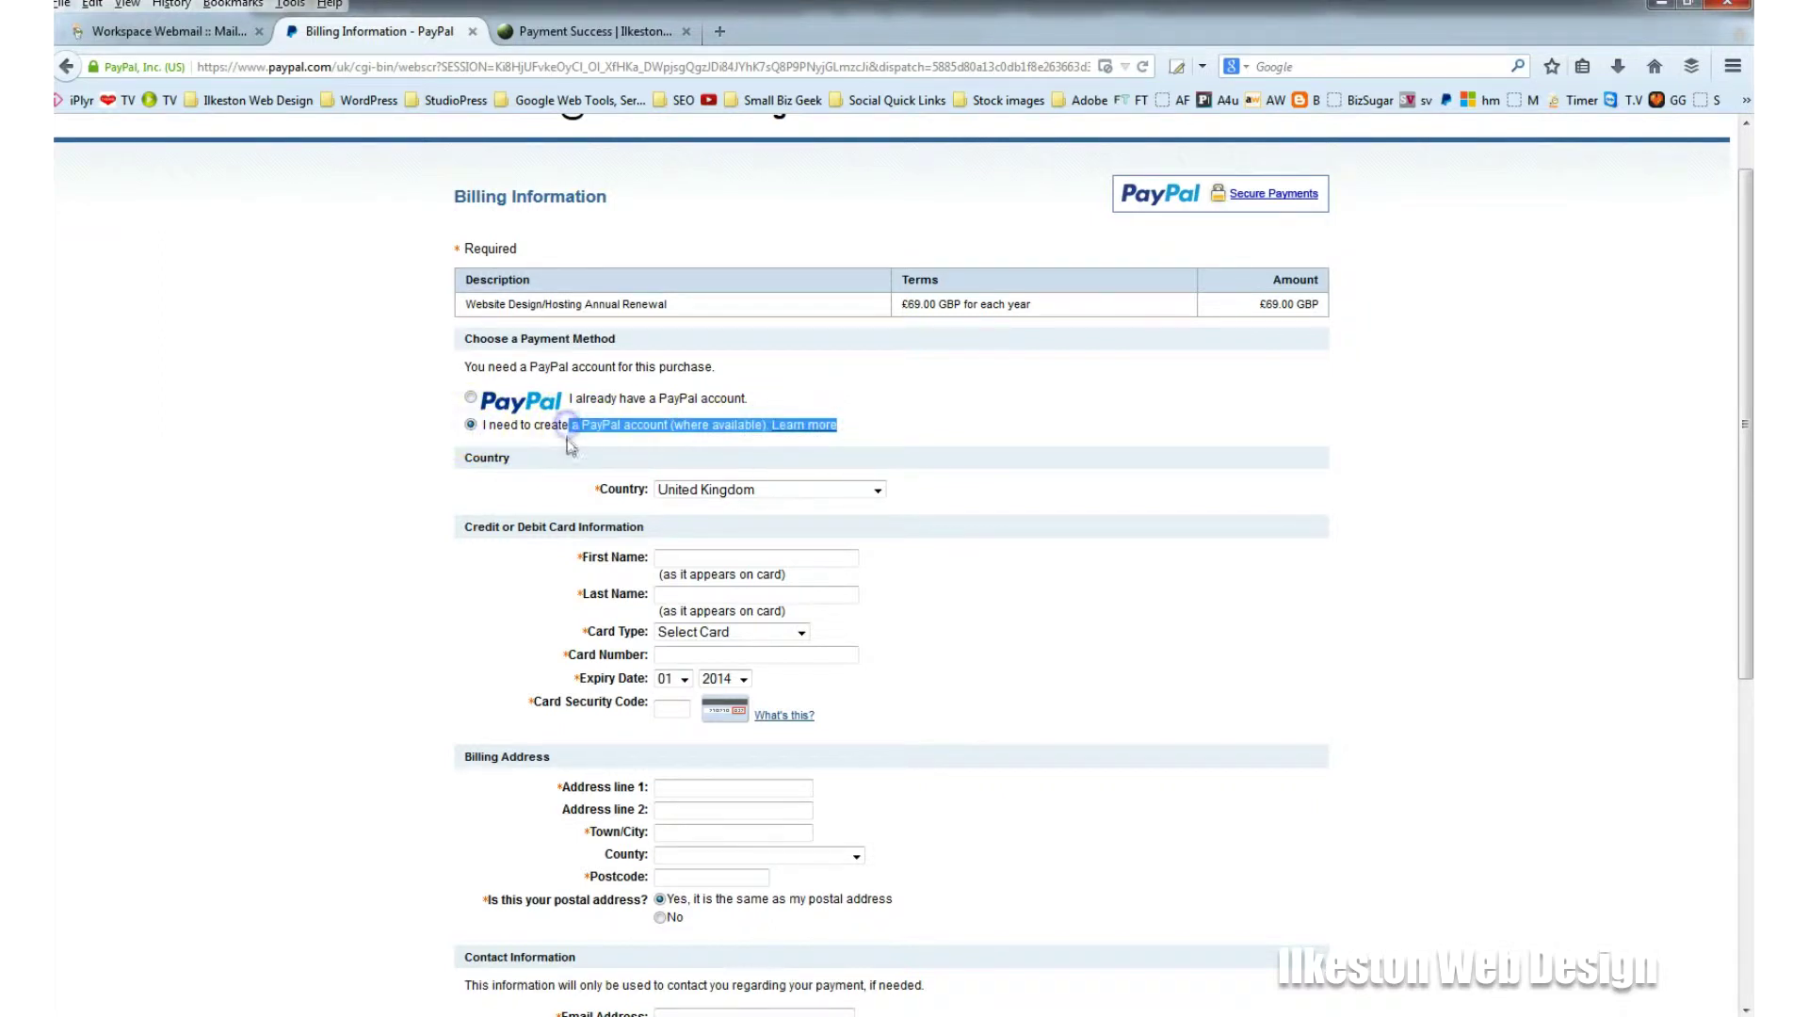
{"action": "left_click", "coordinate": [747, 432]}
Step: View the About PayPal information window and close it
{"action": "left_click", "coordinate": [802, 426]}
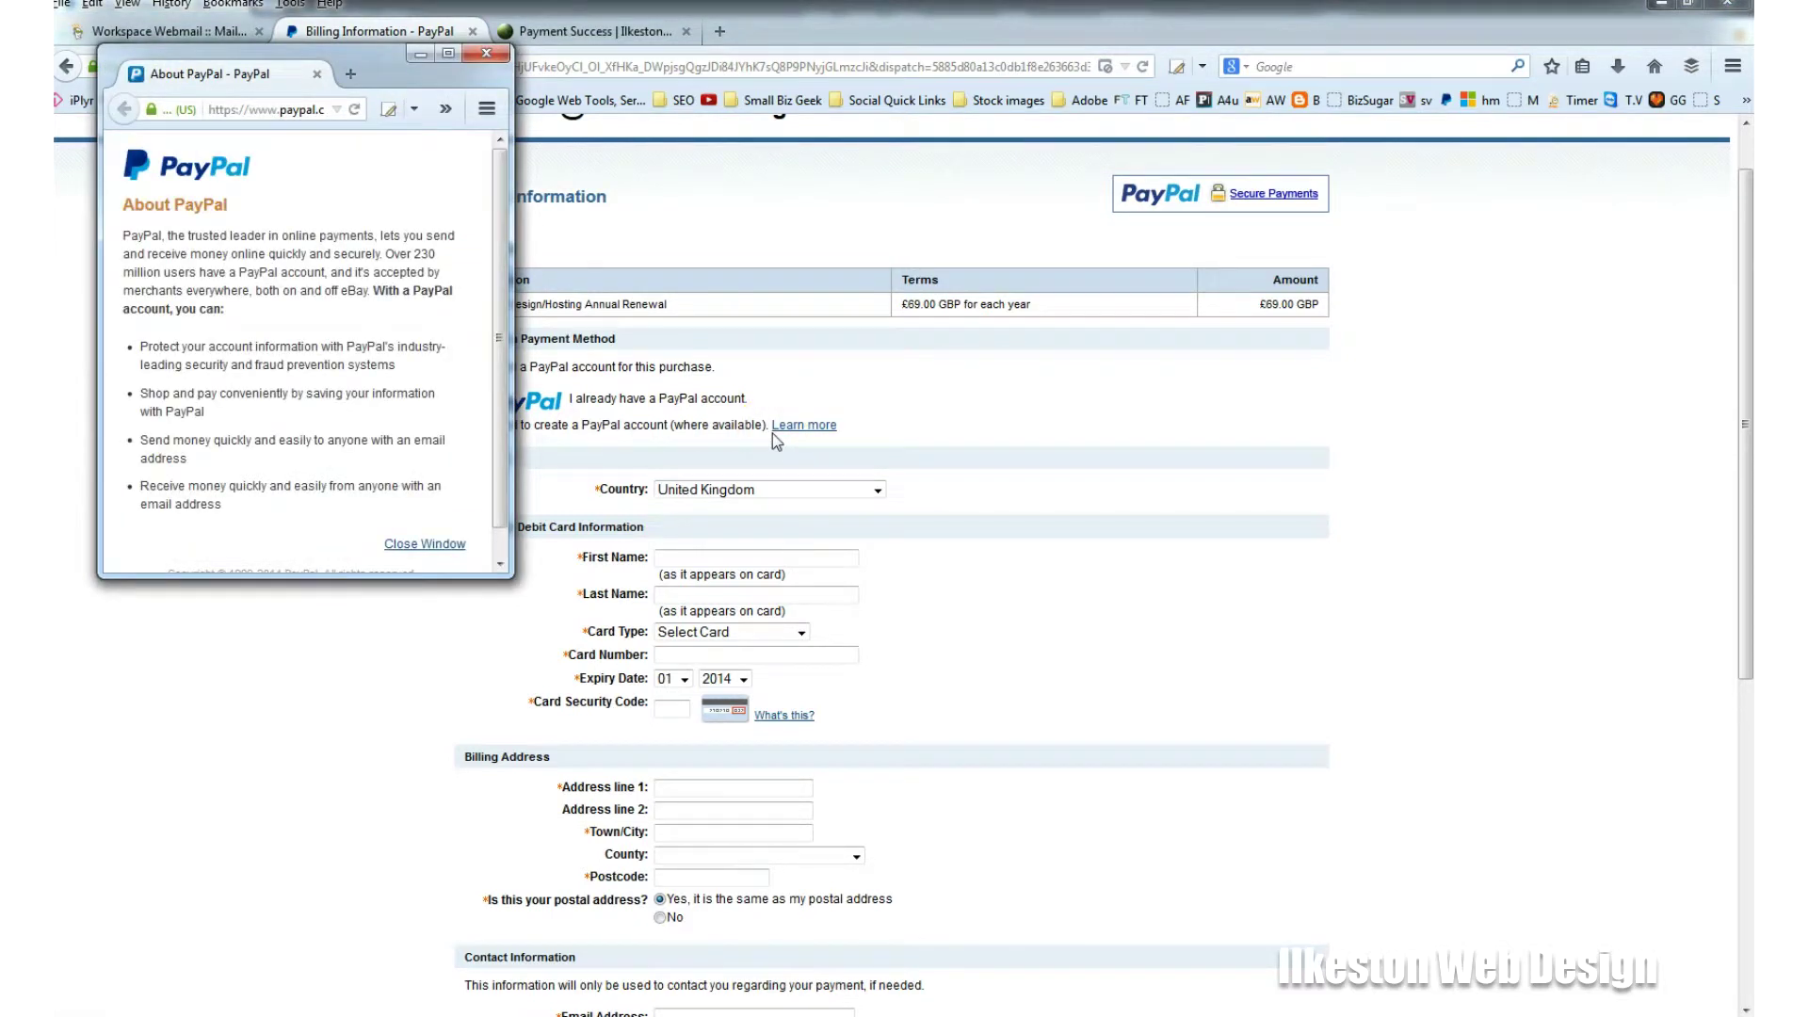
{"action": "left_click", "coordinate": [453, 380]}
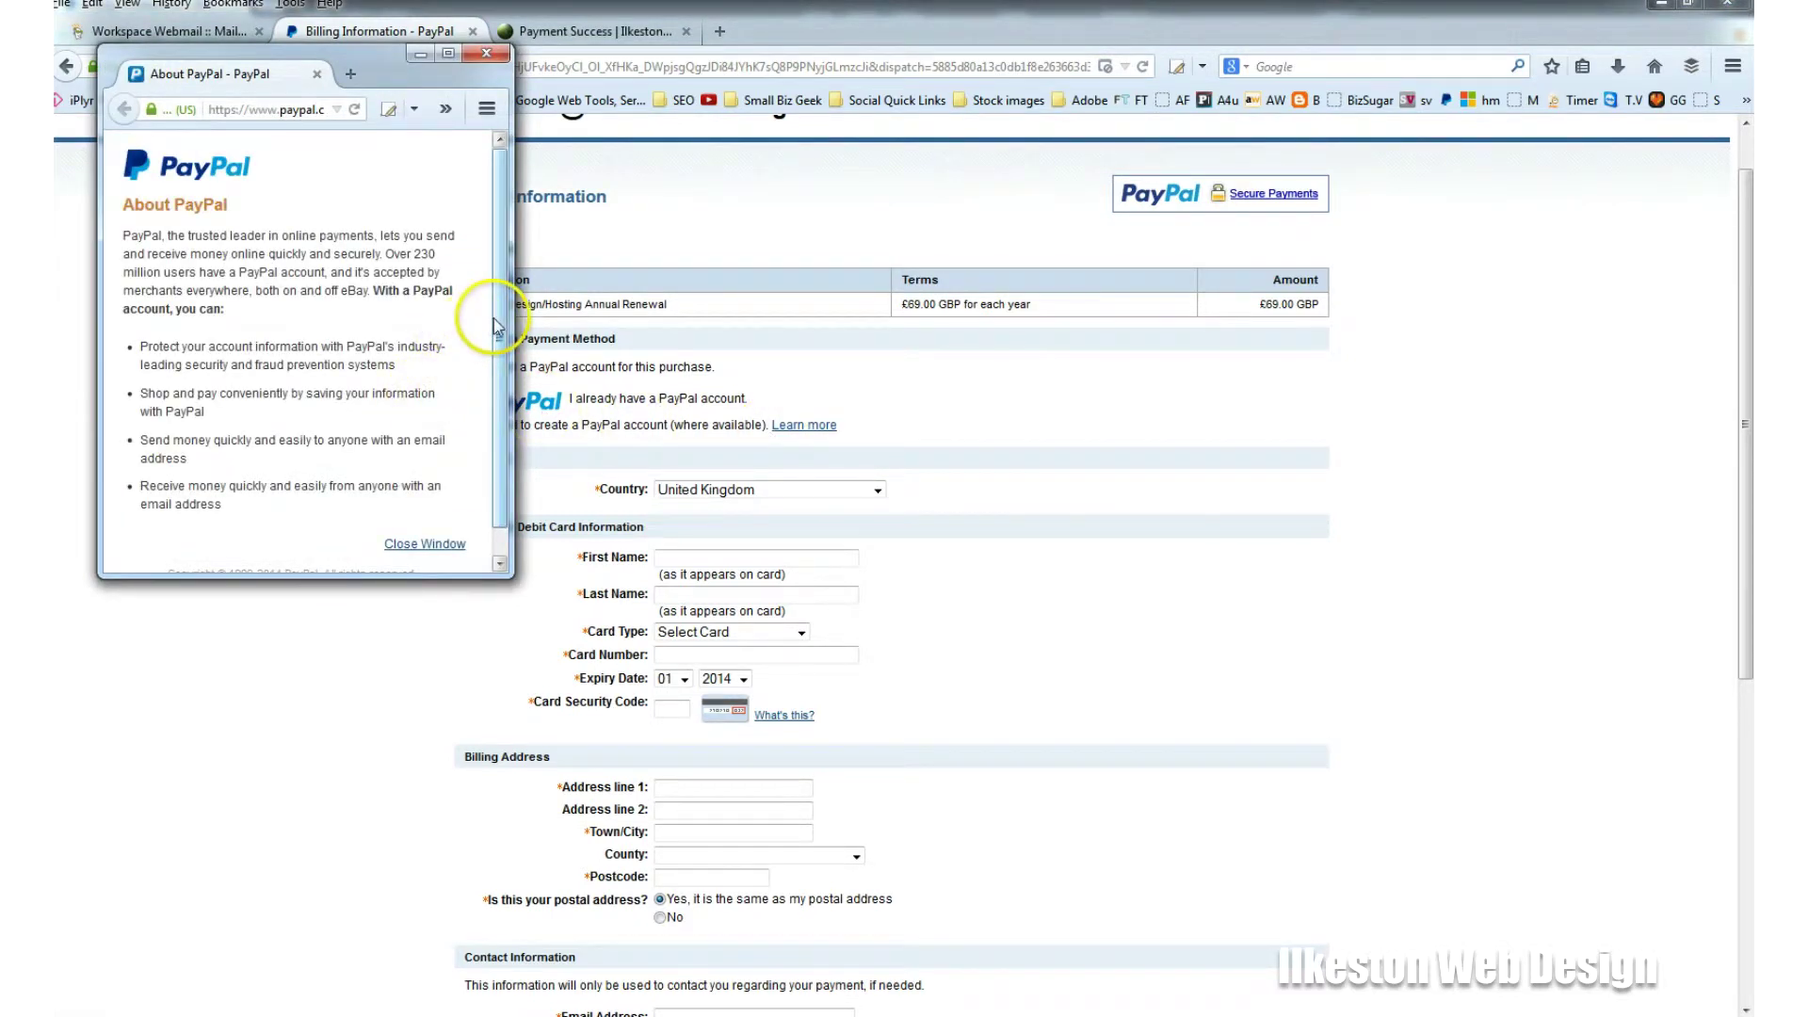
{"action": "left_click", "coordinate": [486, 53]}
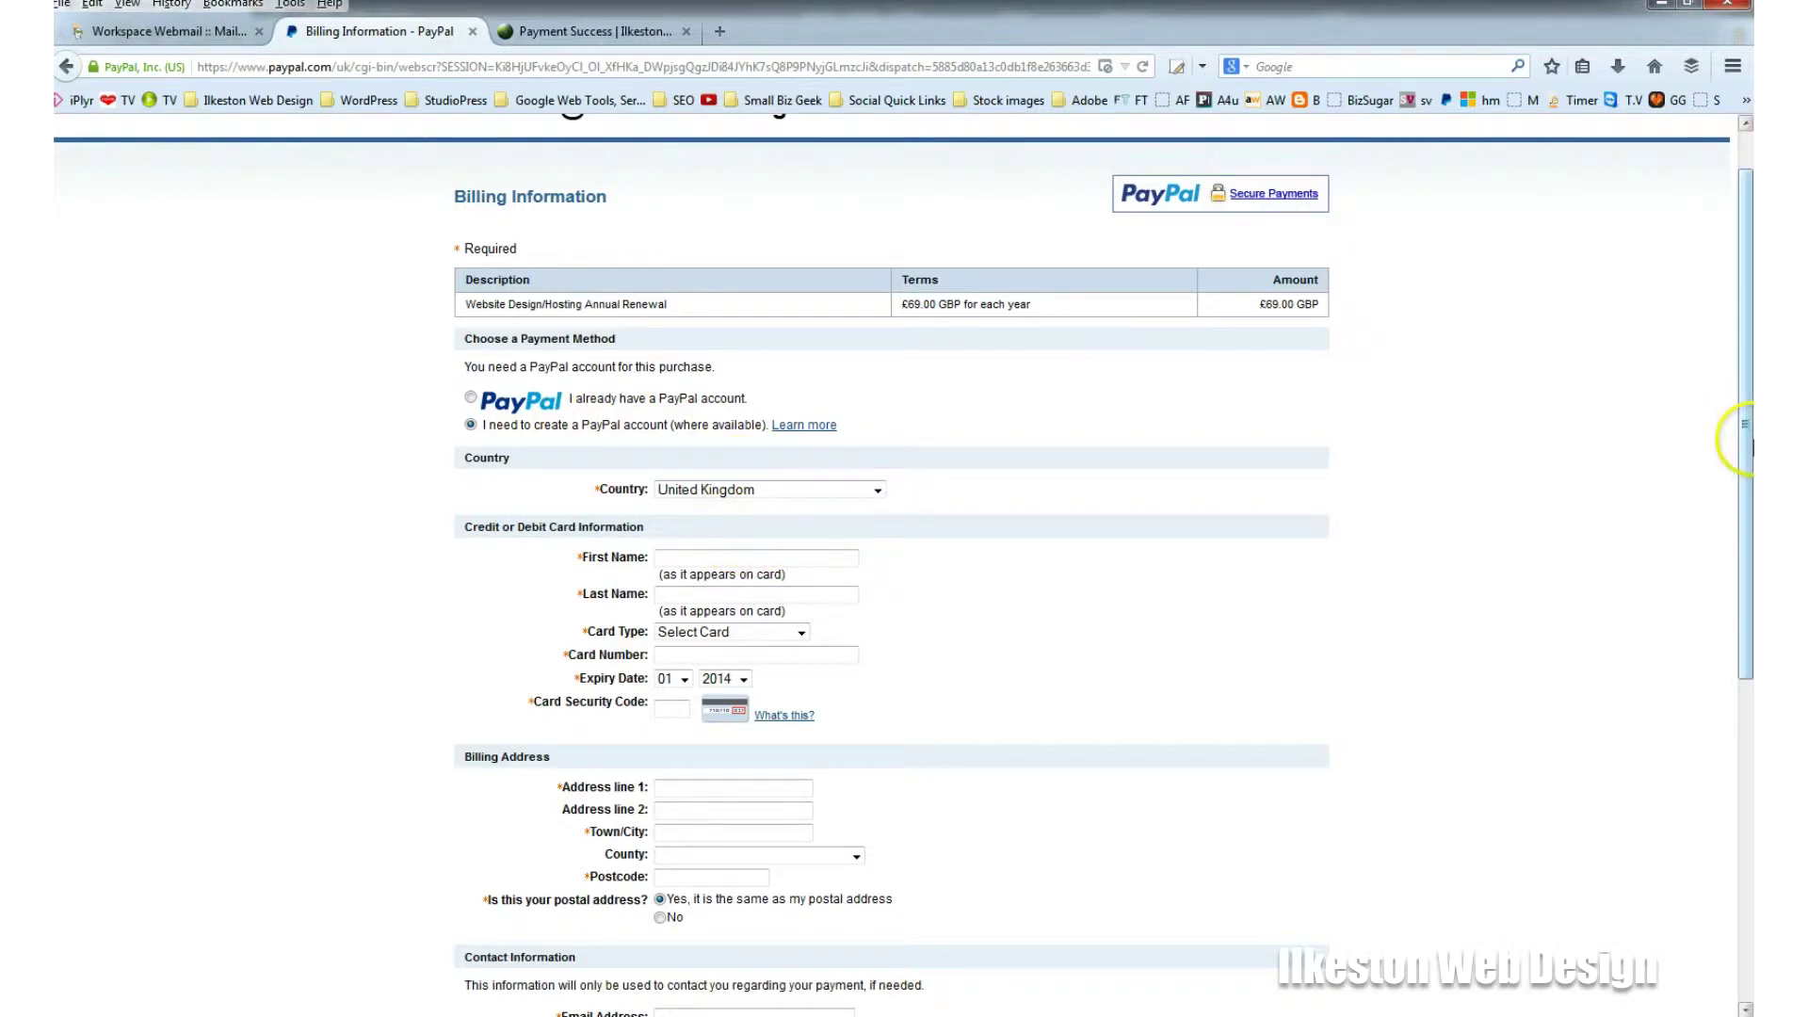
Step: Scroll the billing form back to the top and switch to the Payment Success tab
{"action": "left_click_drag", "start_coordinate": [1745, 433], "coordinate": [1747, 673]}
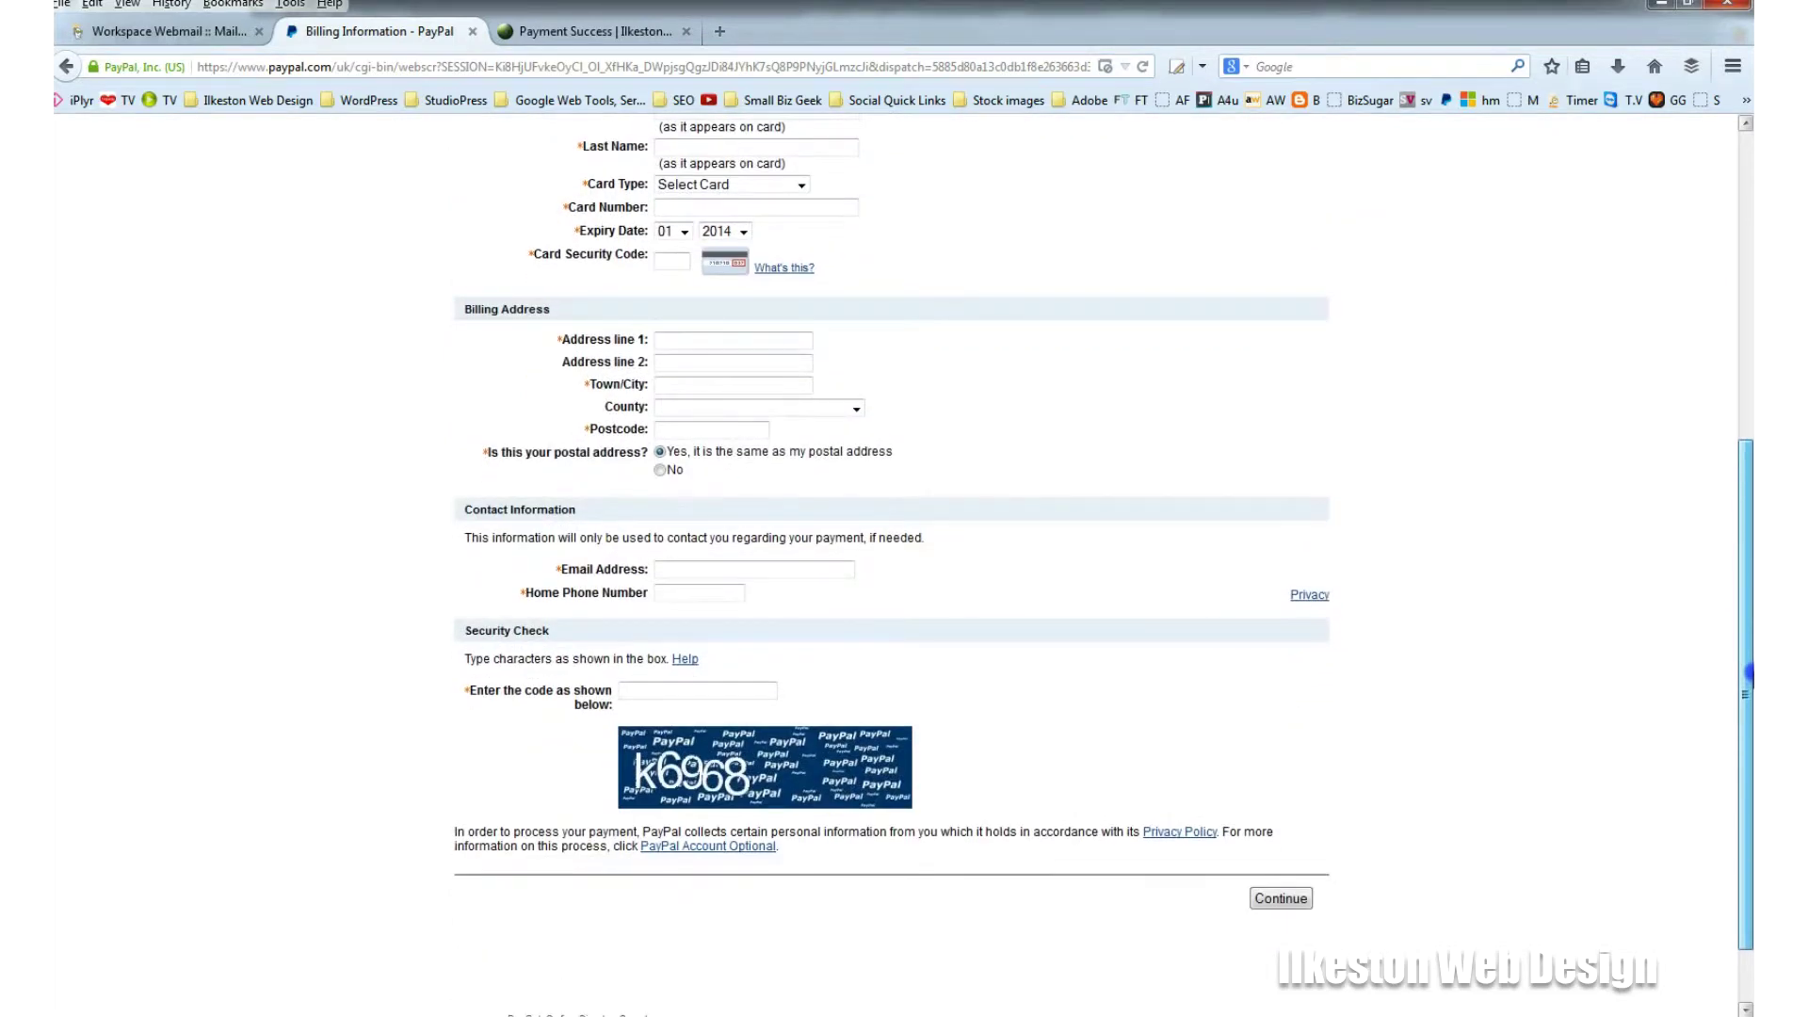
{"action": "left_click_drag", "start_coordinate": [1748, 673], "coordinate": [920, 113]}
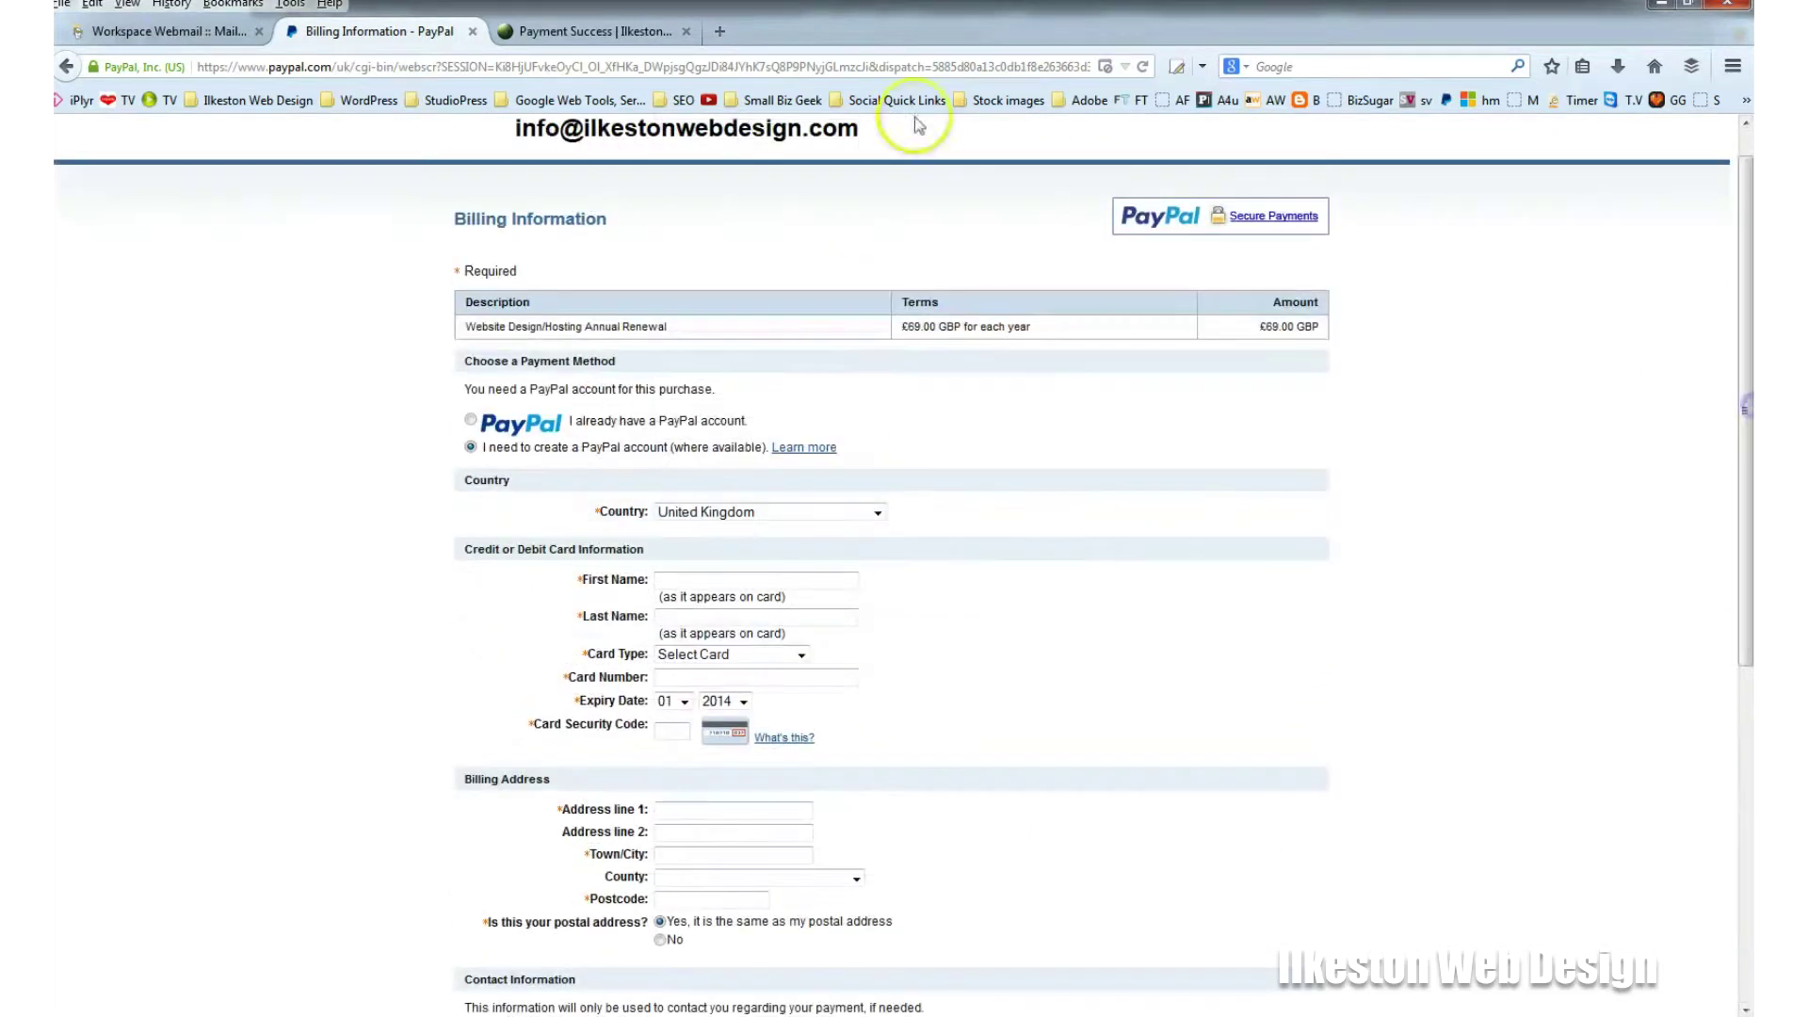
{"action": "left_click", "coordinate": [576, 31]}
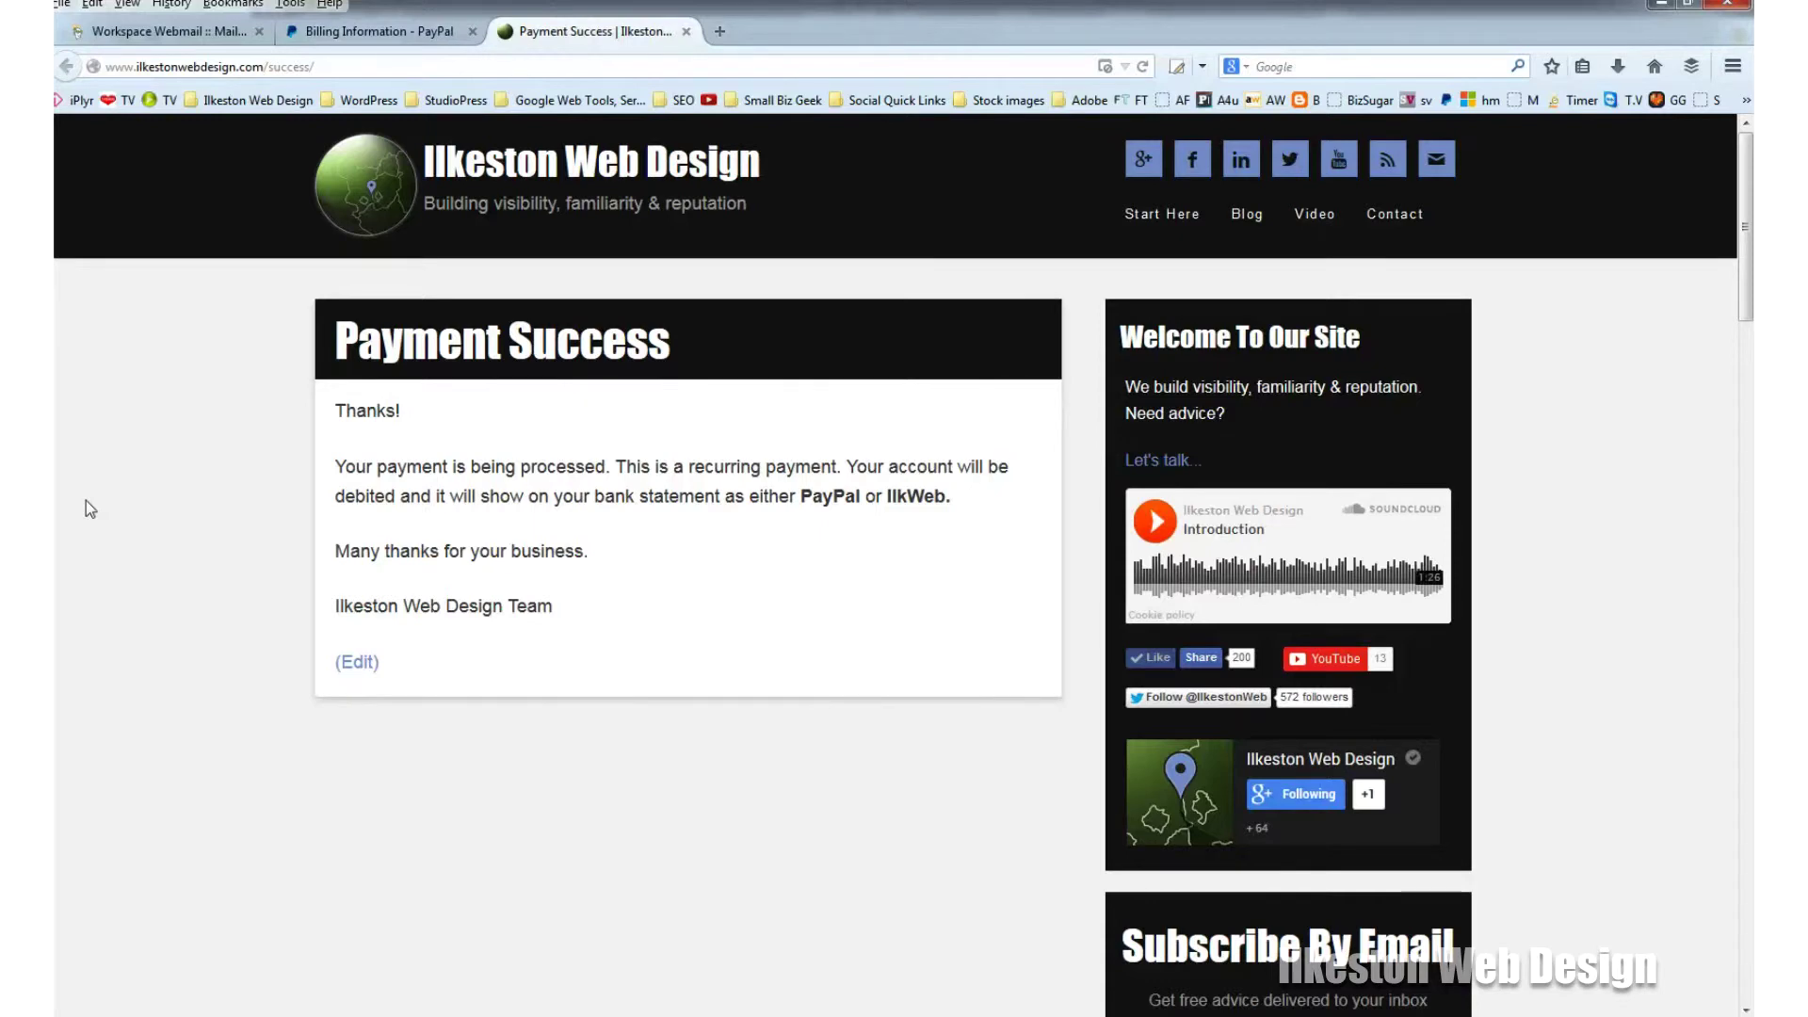
{"action": "left_click", "coordinate": [417, 33]}
{"action": "left_click_drag", "start_coordinate": [1747, 484], "coordinate": [1749, 535]}
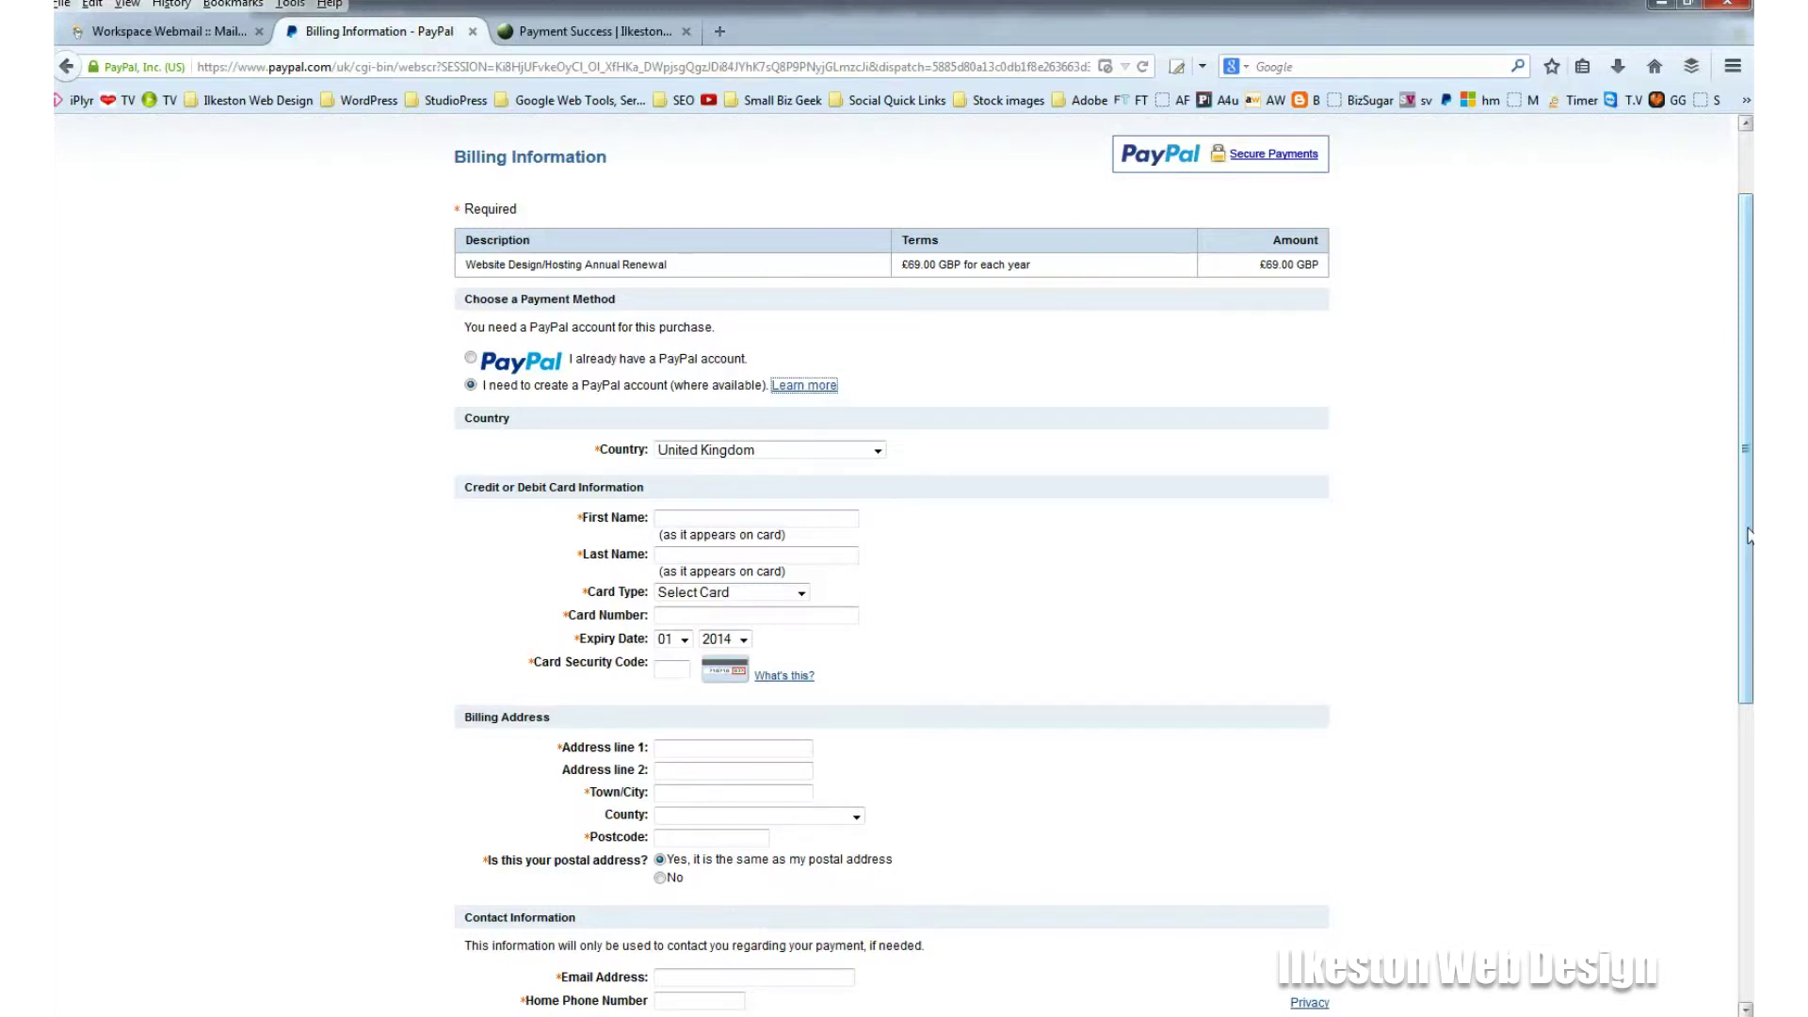
{"action": "left_click", "coordinate": [569, 38]}
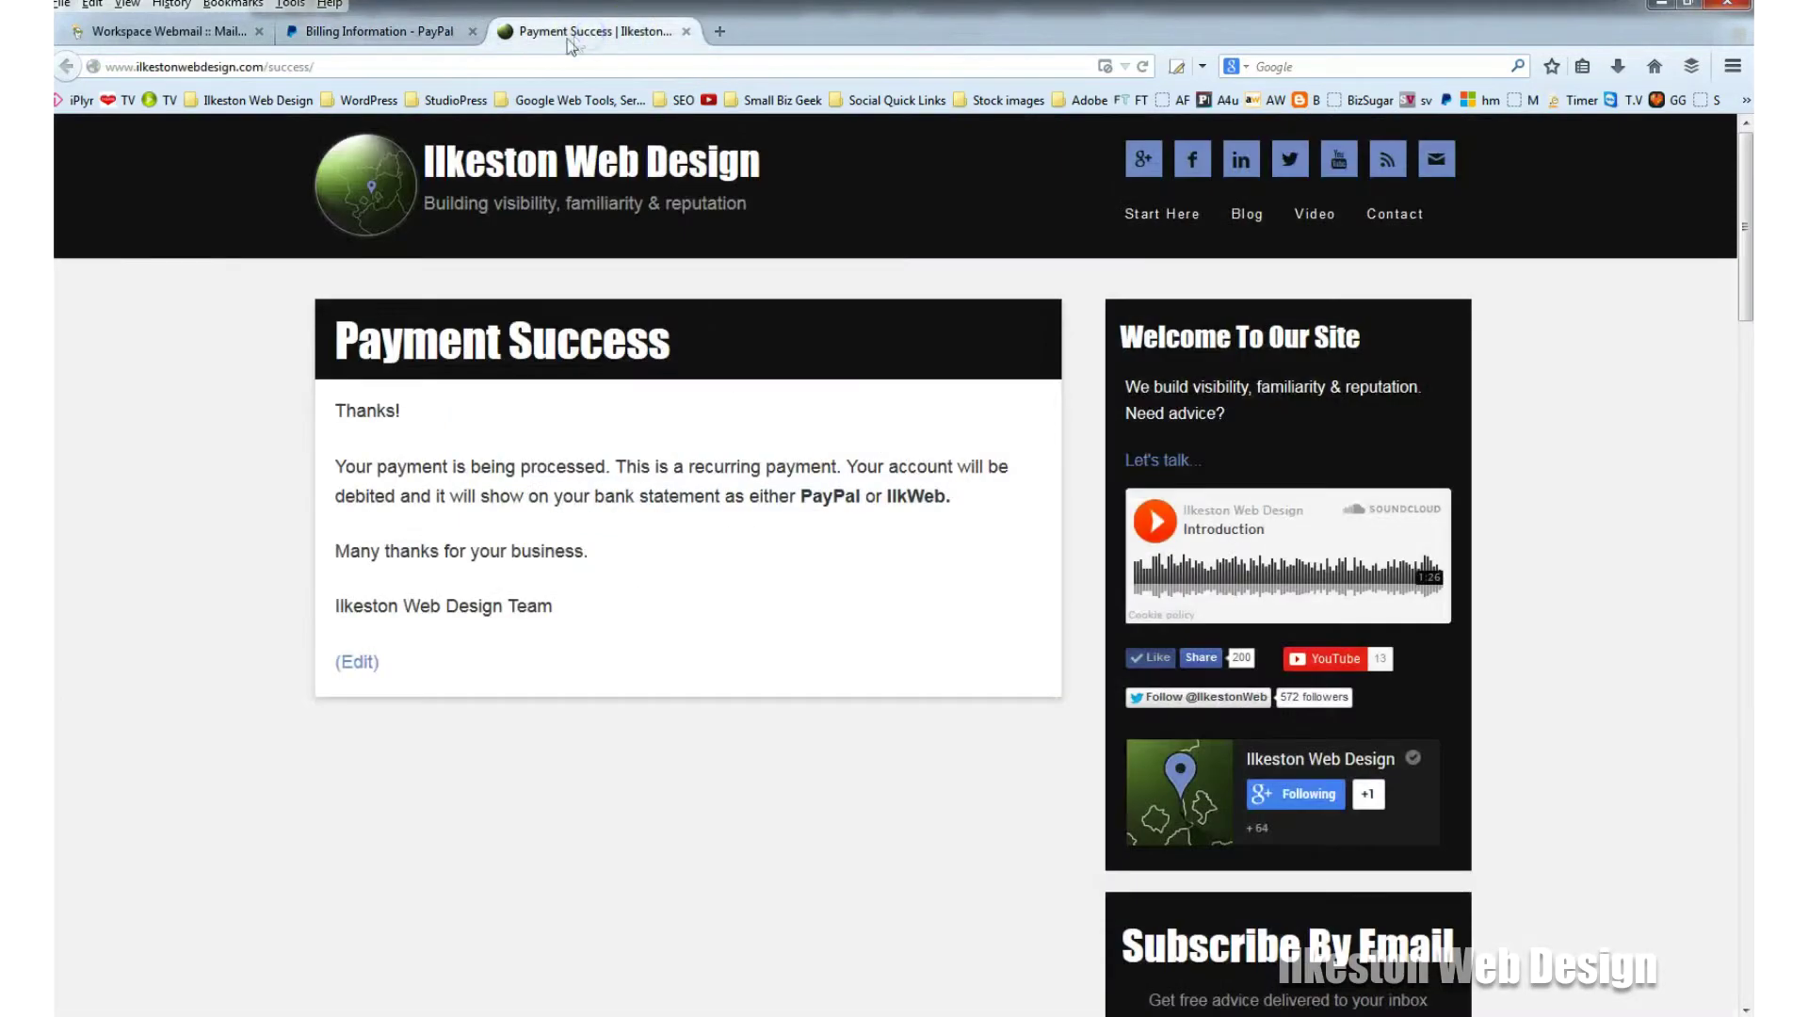
Step: View the Ilkeston Web Design Contact Us page, then return to the Billing Information – PayPal tab
{"action": "left_click", "coordinate": [1396, 216]}
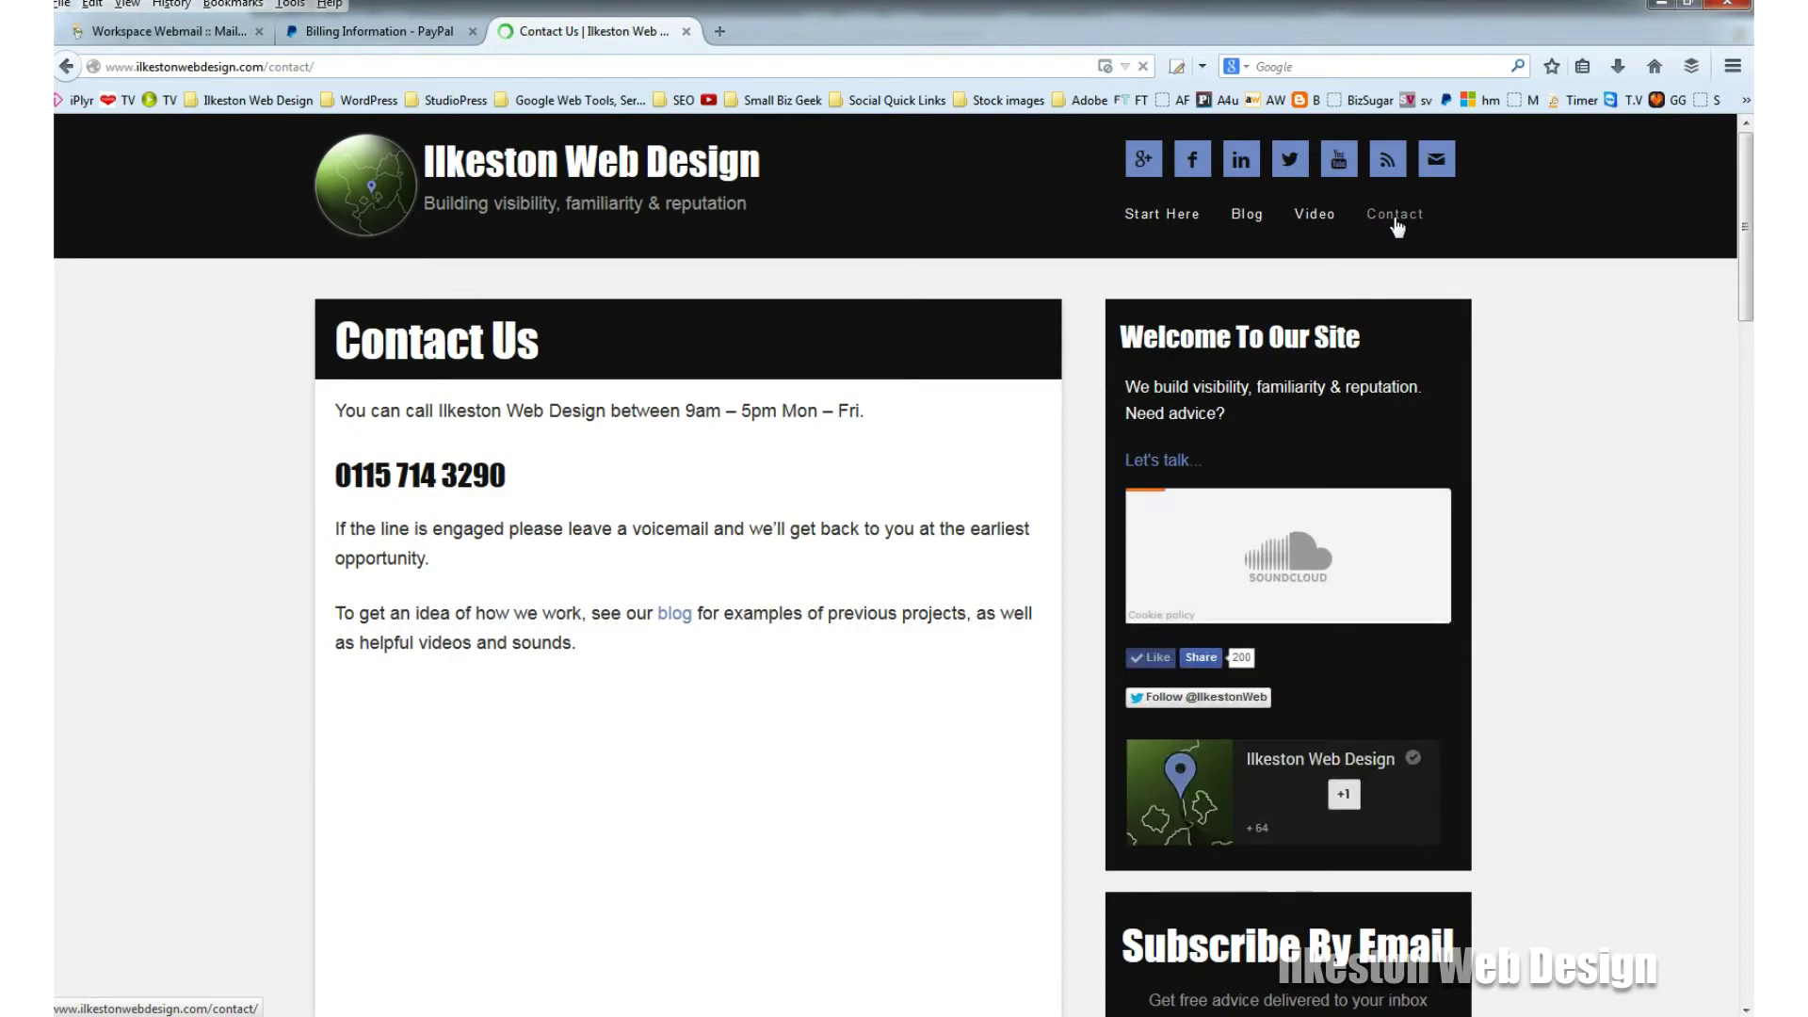
{"action": "left_click_drag", "start_coordinate": [1744, 274], "coordinate": [1745, 224]}
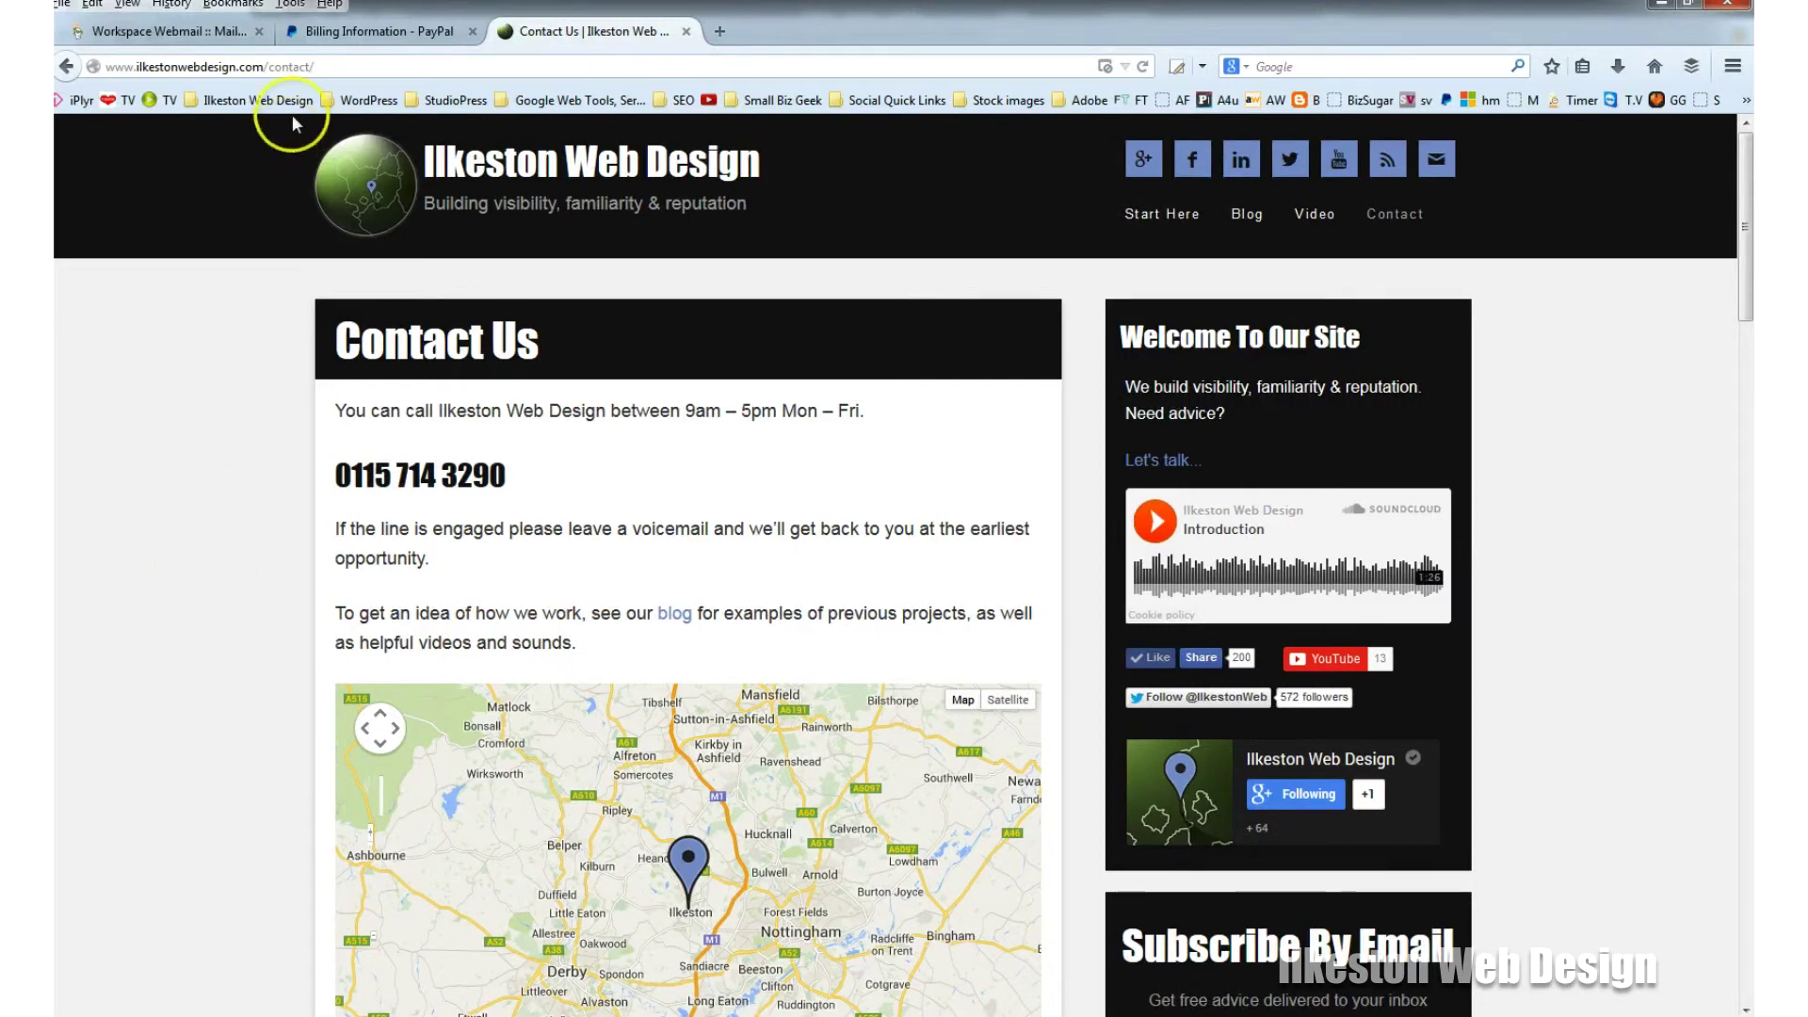
{"action": "left_click", "coordinate": [1748, 235]}
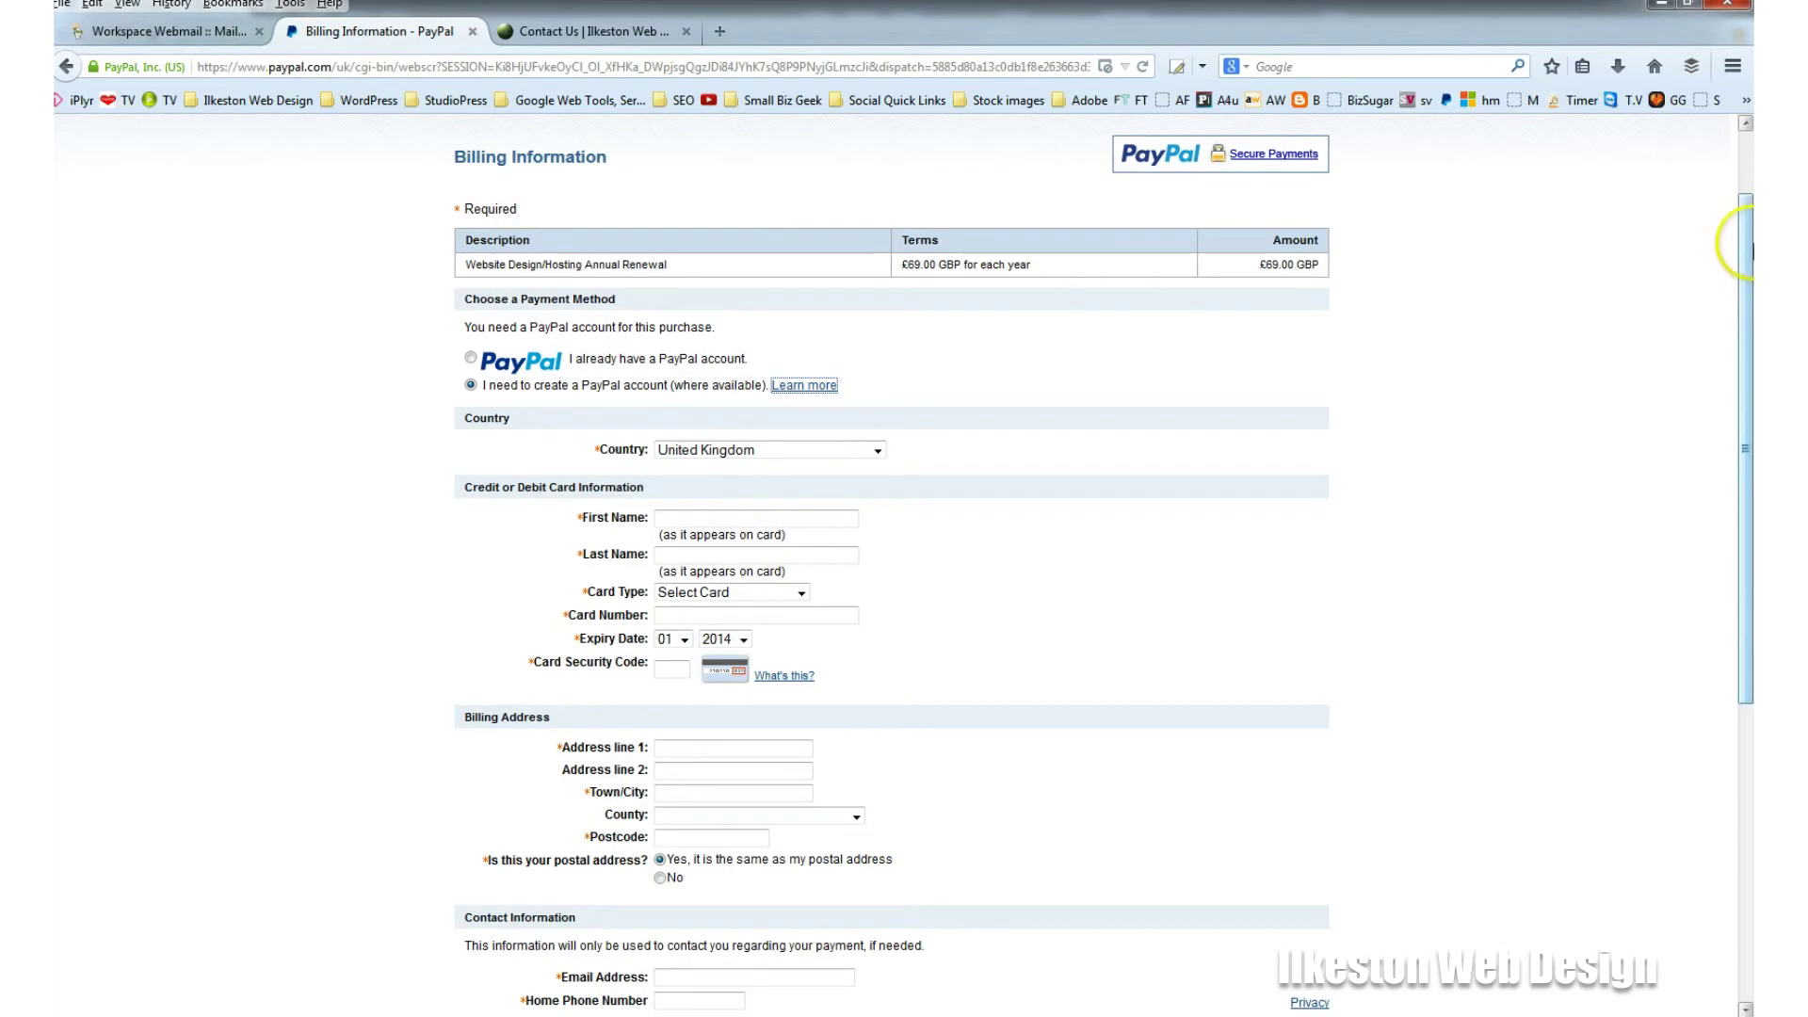
{"action": "left_click_drag", "start_coordinate": [1747, 235], "coordinate": [1747, 193]}
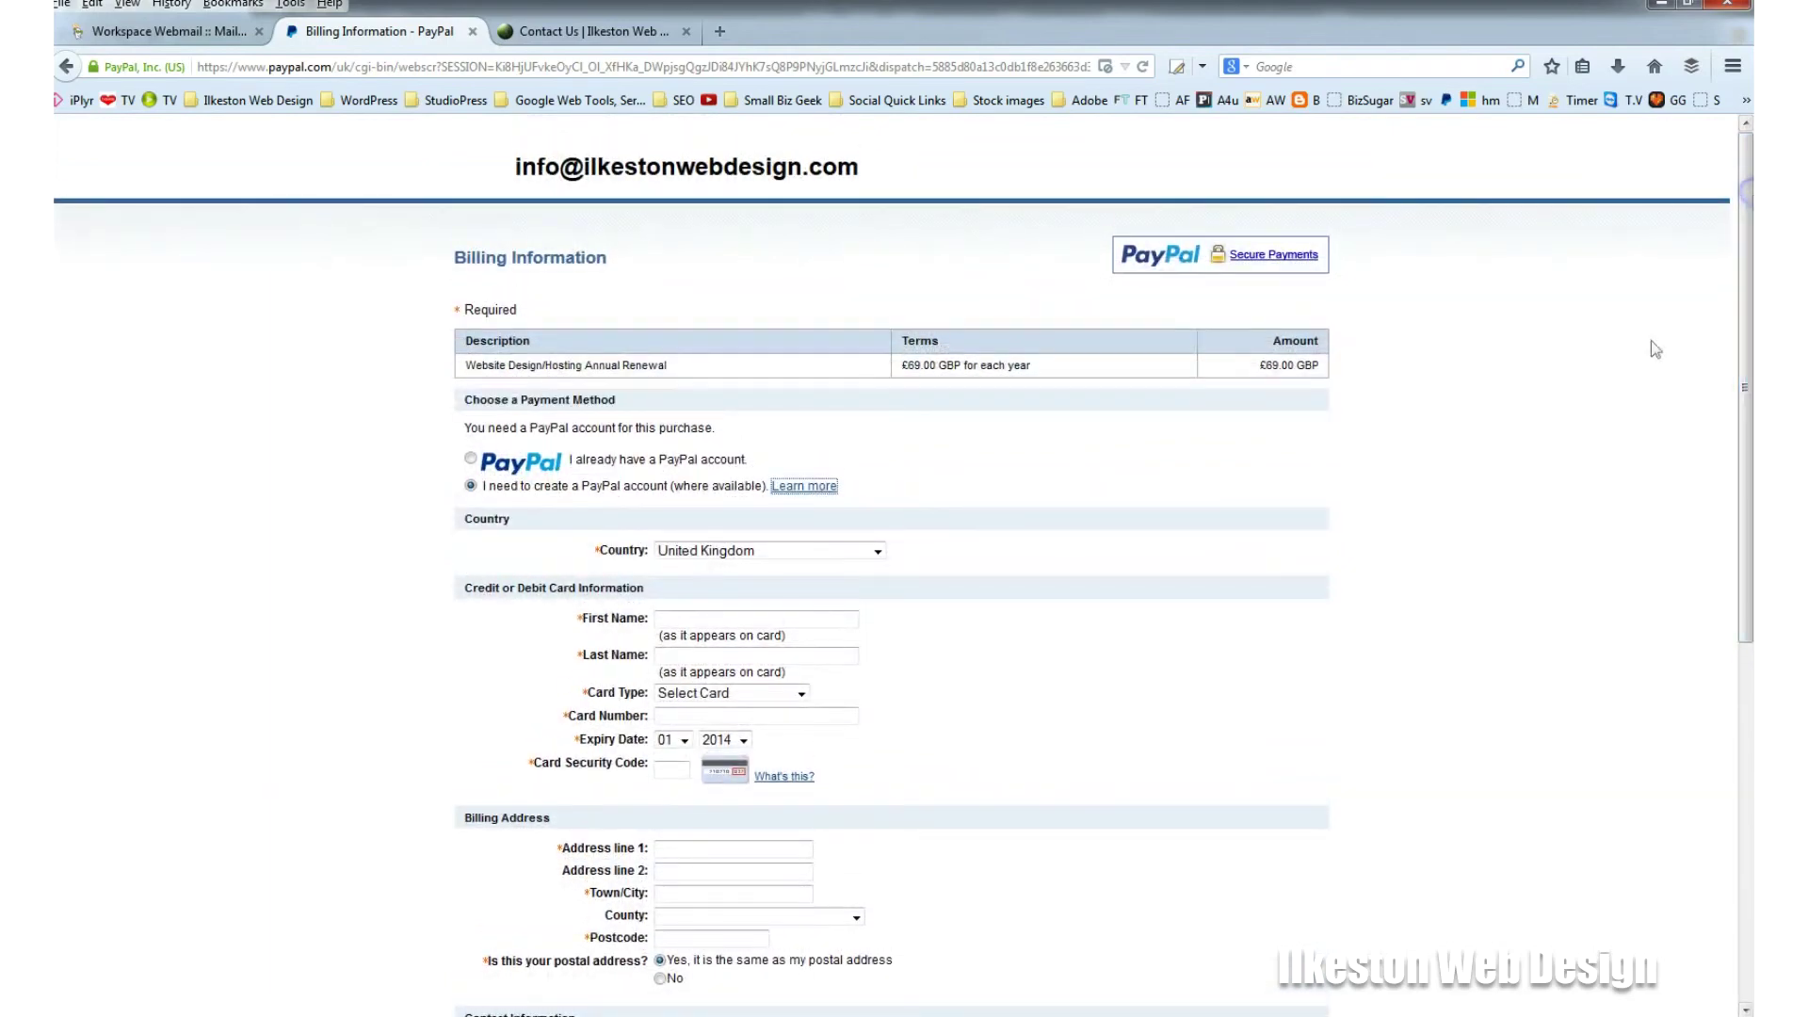